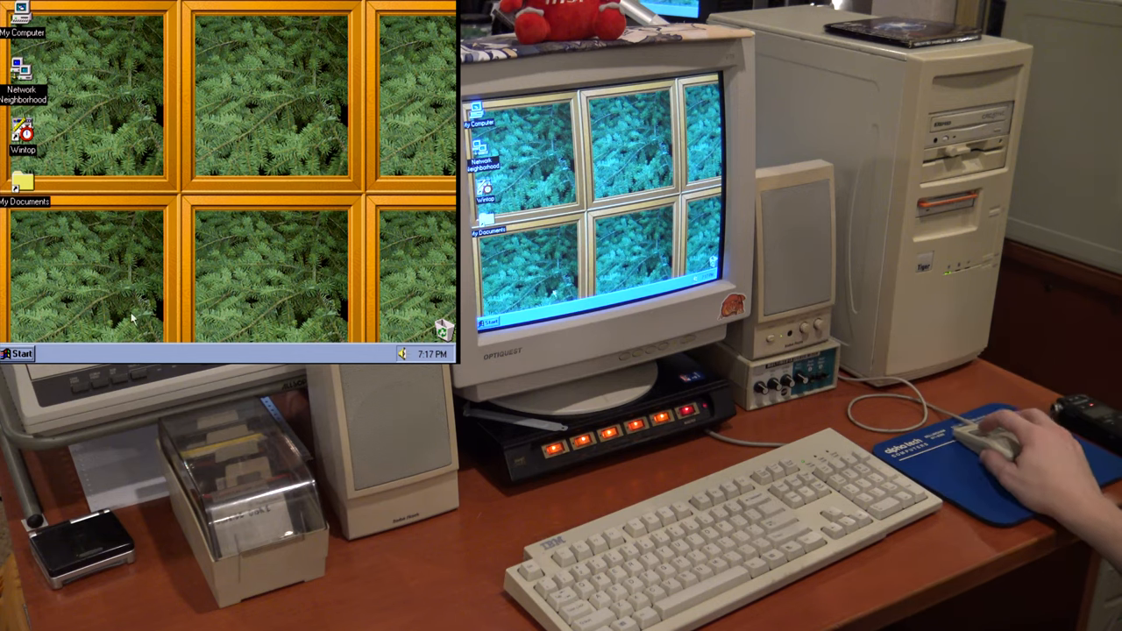
# Step: Launch Microsoft Word from Start > Programs, type 'I can type stuff.', then minimize it
pyautogui.click(22, 353)
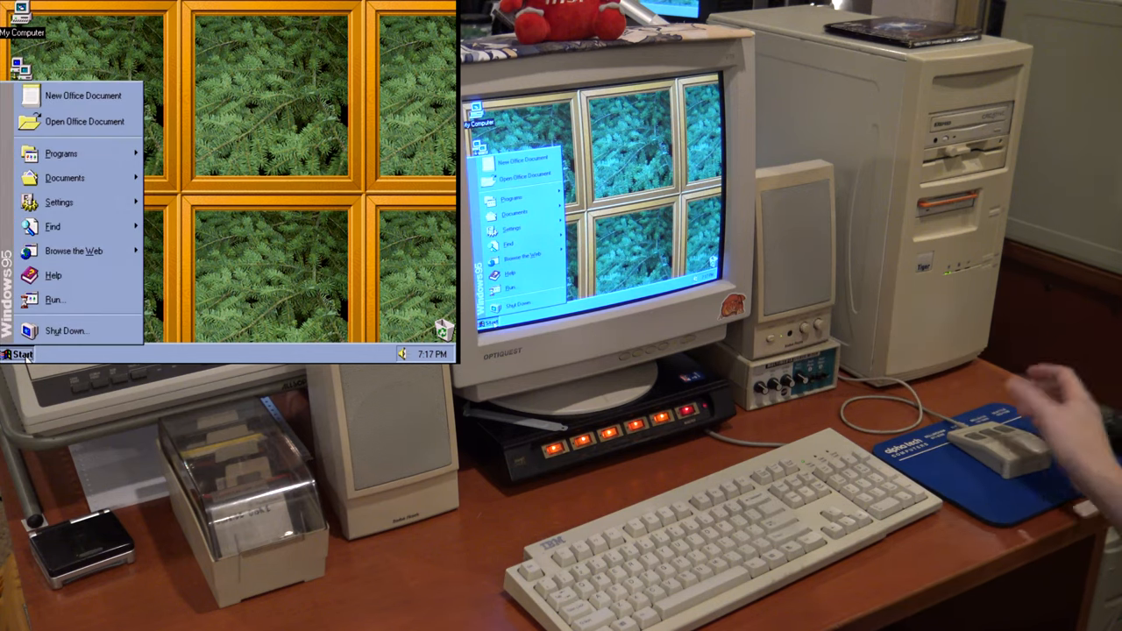
pyautogui.click(206, 250)
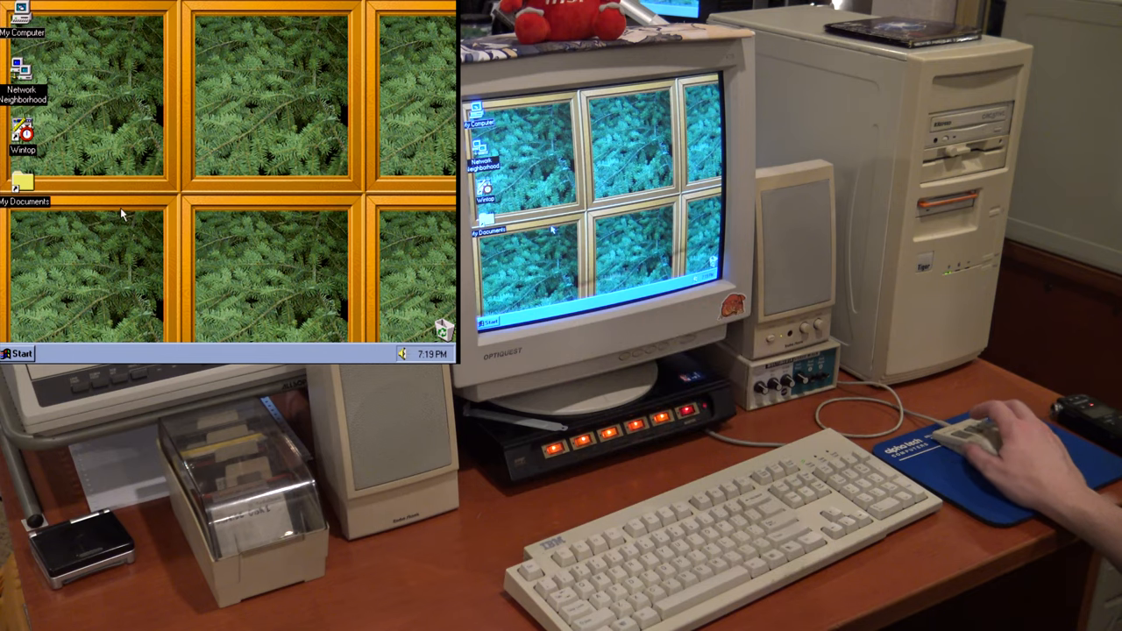
pyautogui.click(17, 353)
pyautogui.moveTo(61, 153)
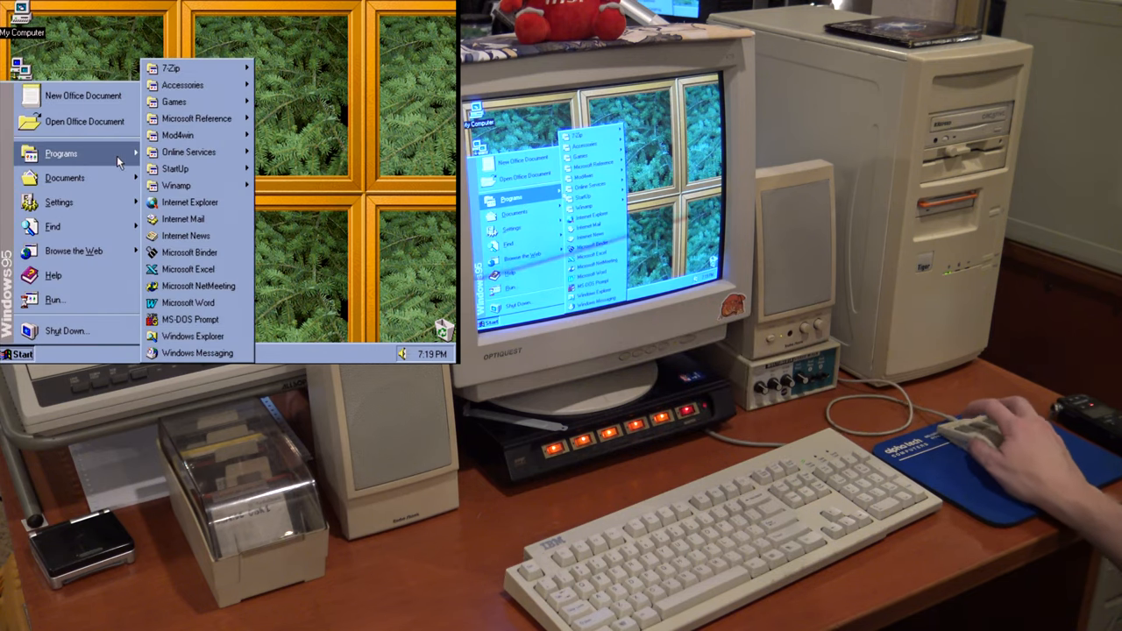
pyautogui.moveTo(196, 119)
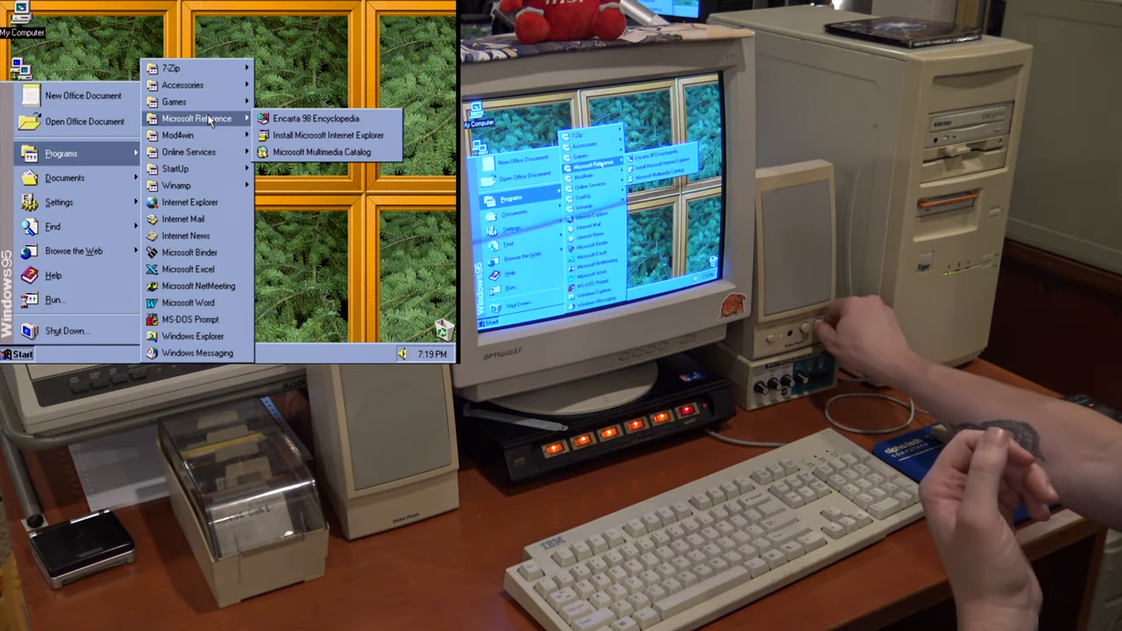
pyautogui.click(188, 302)
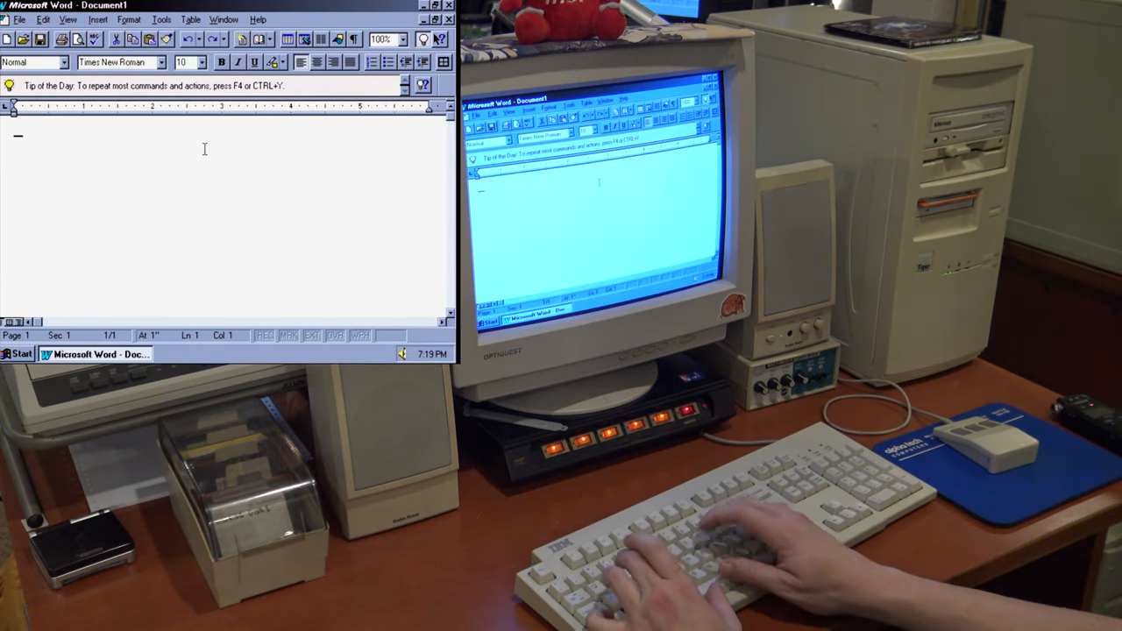
pyautogui.write('I can type stuff.')
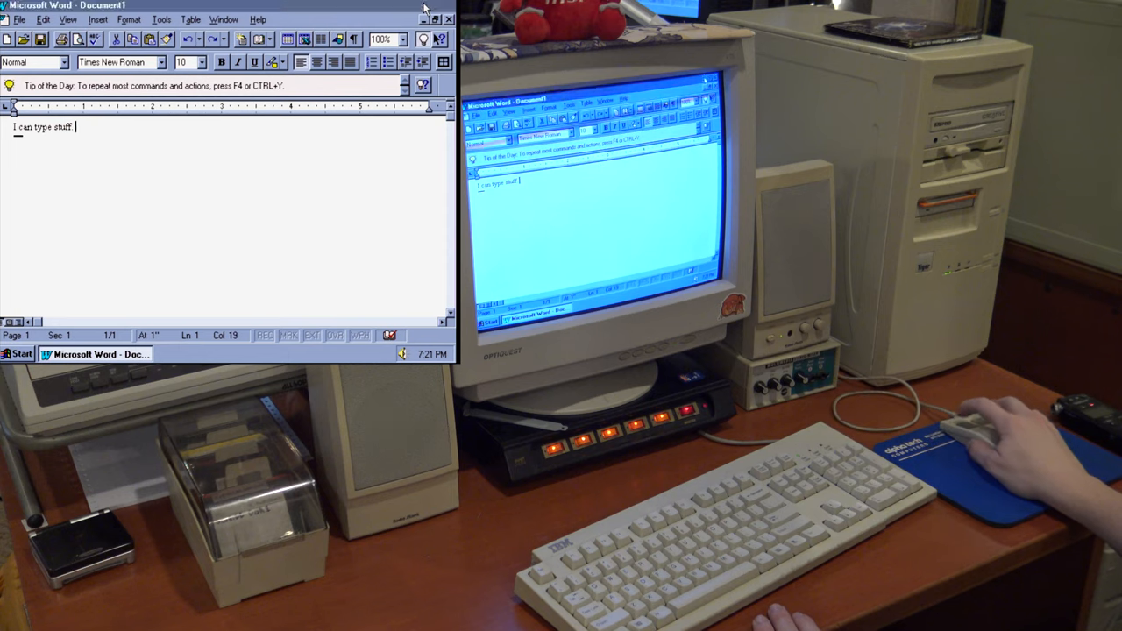
pyautogui.click(424, 6)
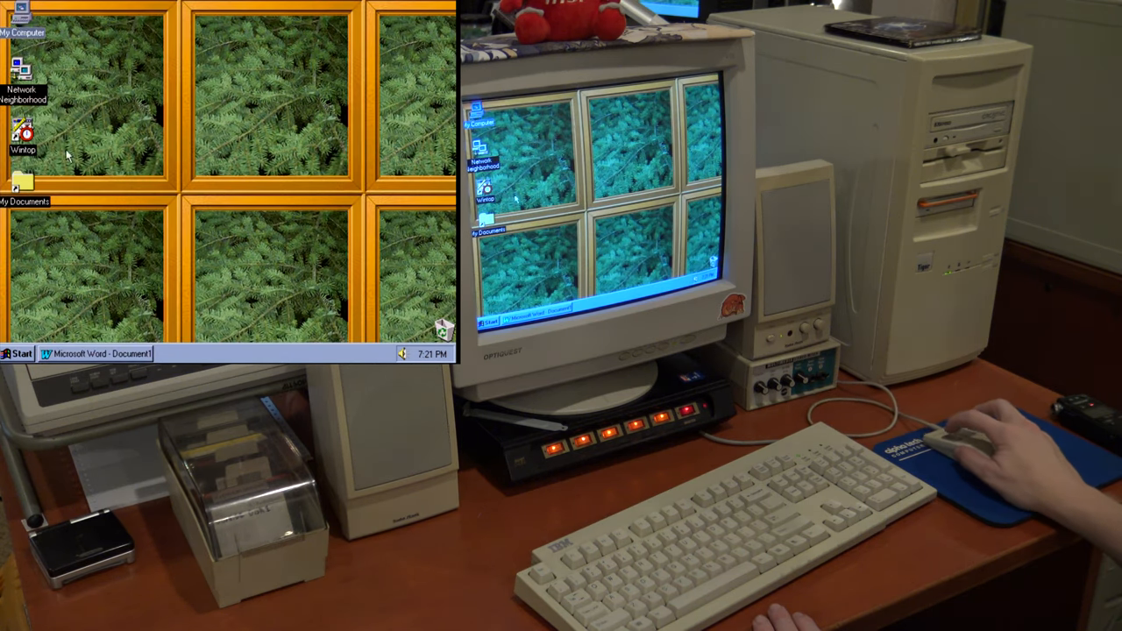
# Step: Open My Computer's System Properties, show Device Manager and expand Display adapters
pyautogui.rightClick(21, 18)
pyautogui.click(79, 39)
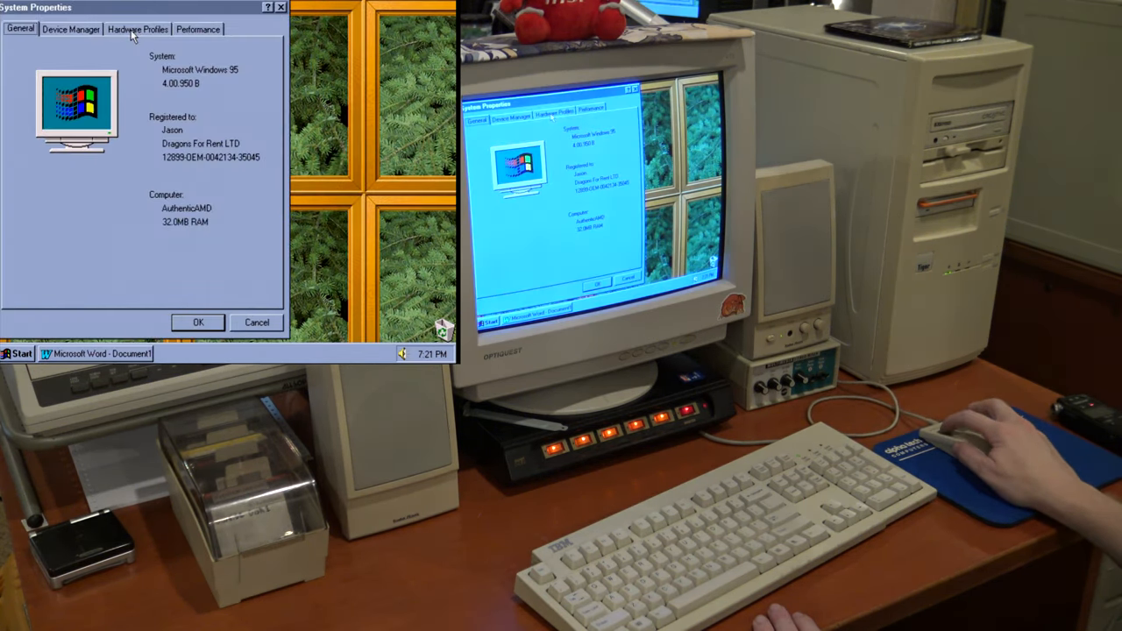
pyautogui.click(151, 31)
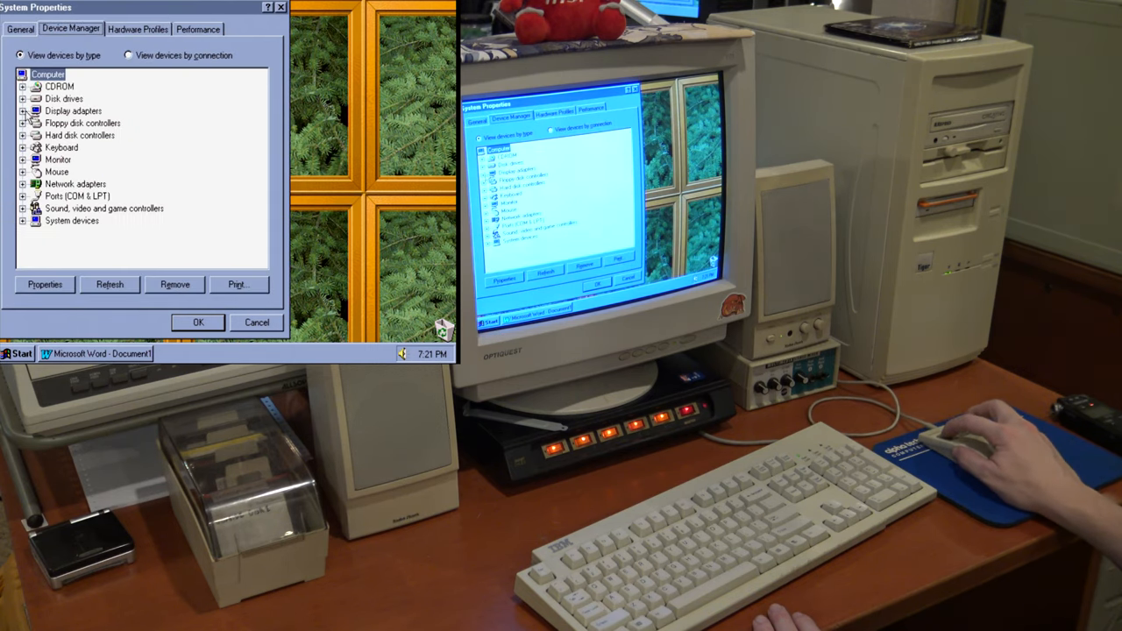
pyautogui.click(23, 111)
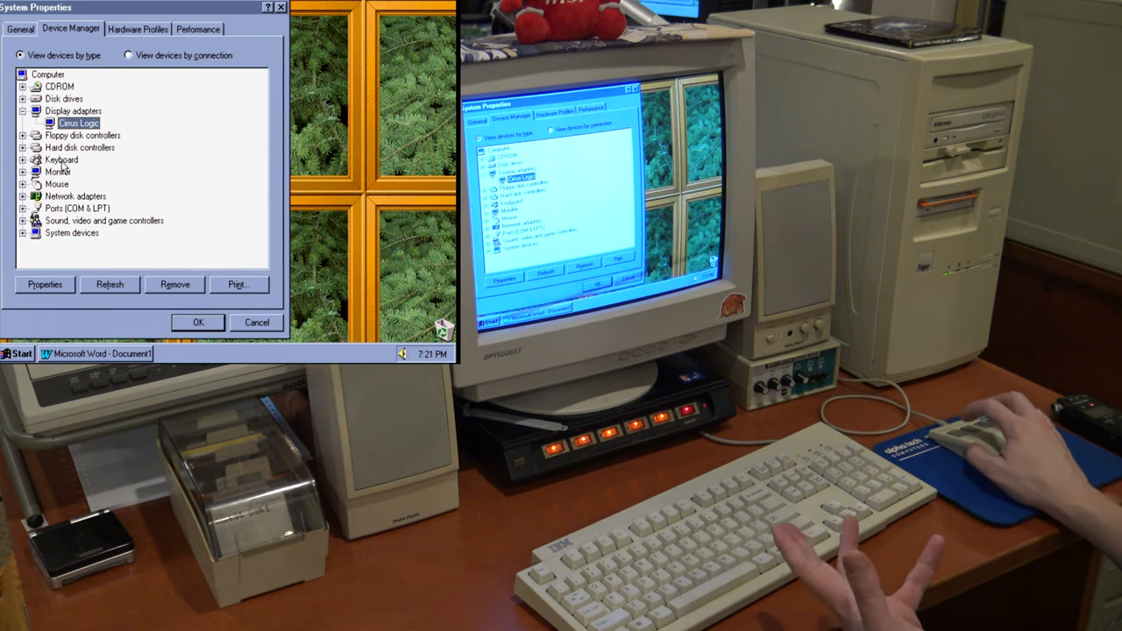
# Step: Expand Network adapters (3Com EtherLink III) and Sound controllers, then cancel out
pyautogui.doubleClick(88, 197)
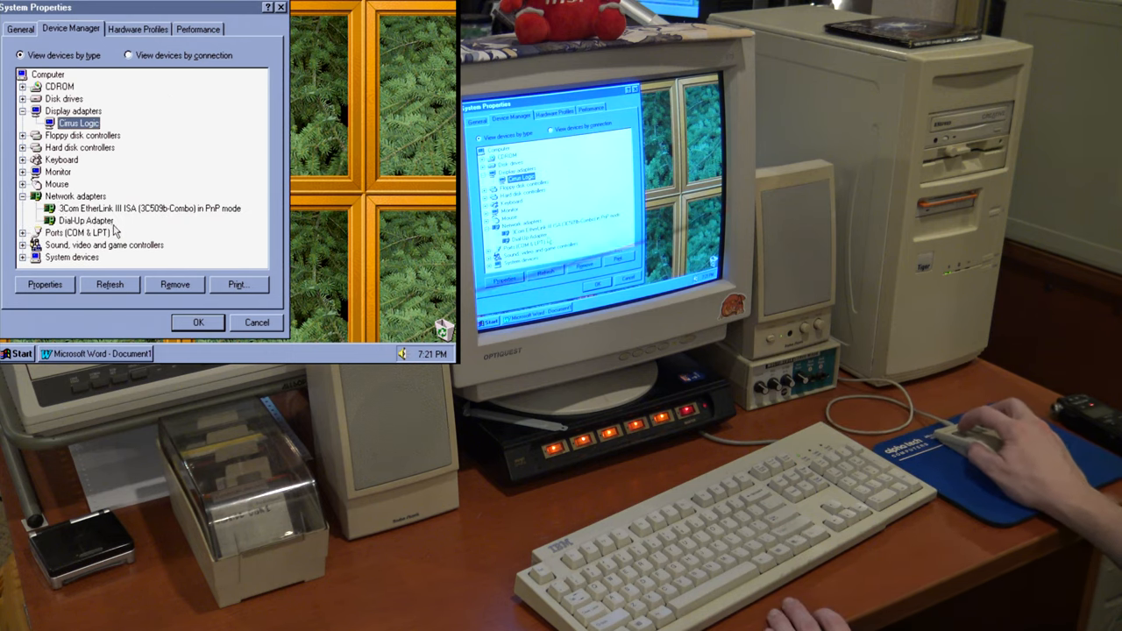
pyautogui.click(149, 208)
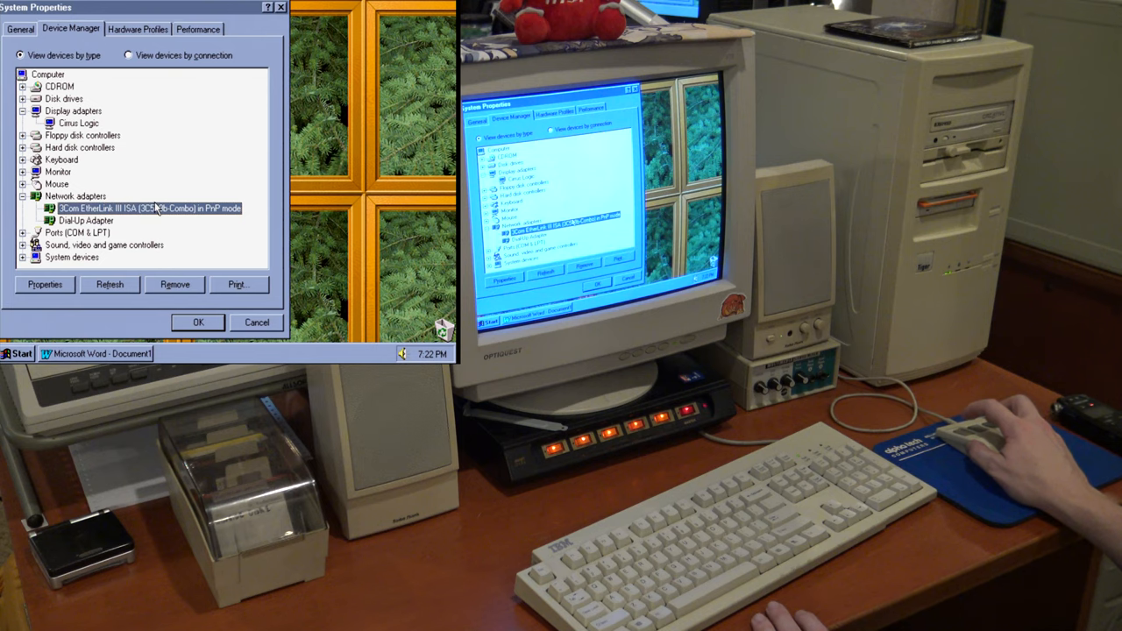
pyautogui.click(22, 245)
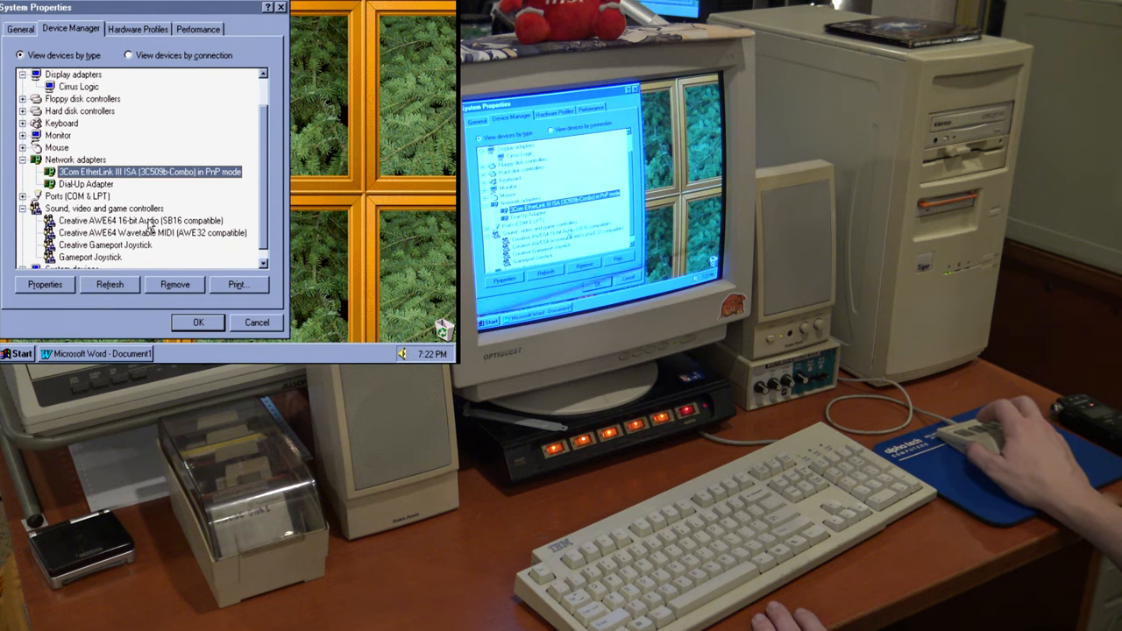
pyautogui.click(257, 321)
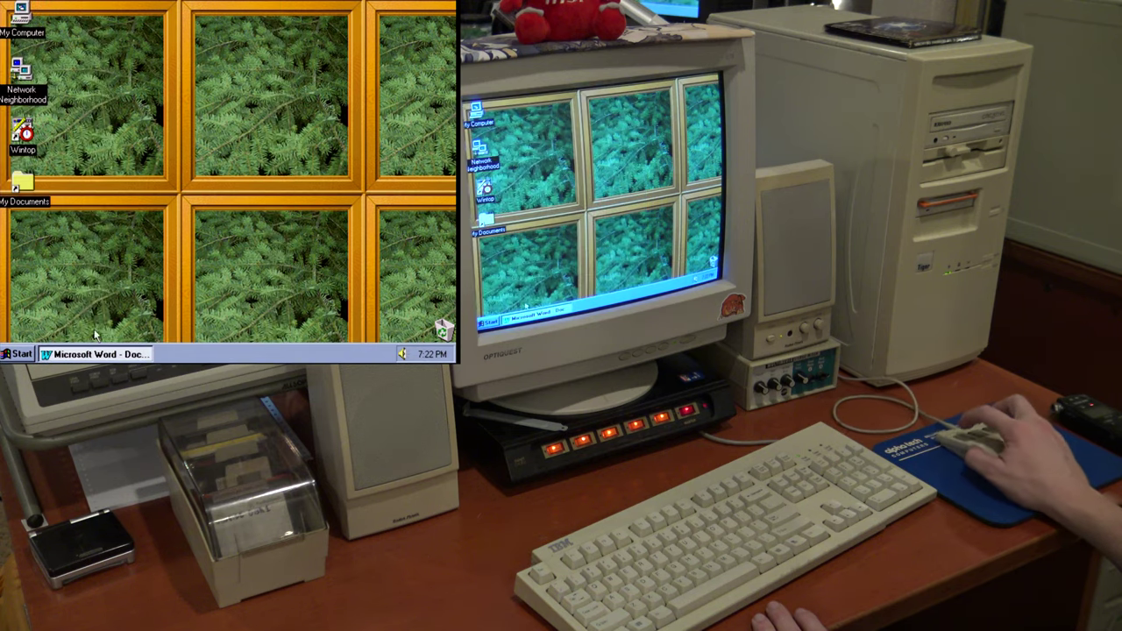
# Step: Launch Windows Media Player and load C:\WINDOWS\MEDIA\Canyon.mid
pyautogui.click(11, 355)
pyautogui.moveTo(62, 154)
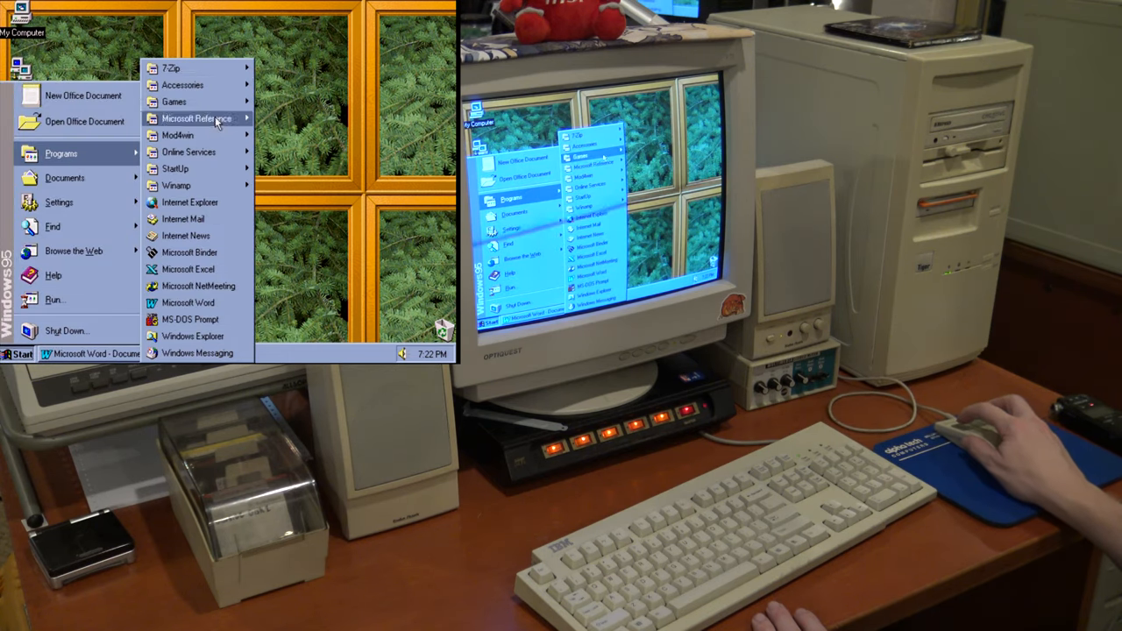
pyautogui.moveTo(182, 85)
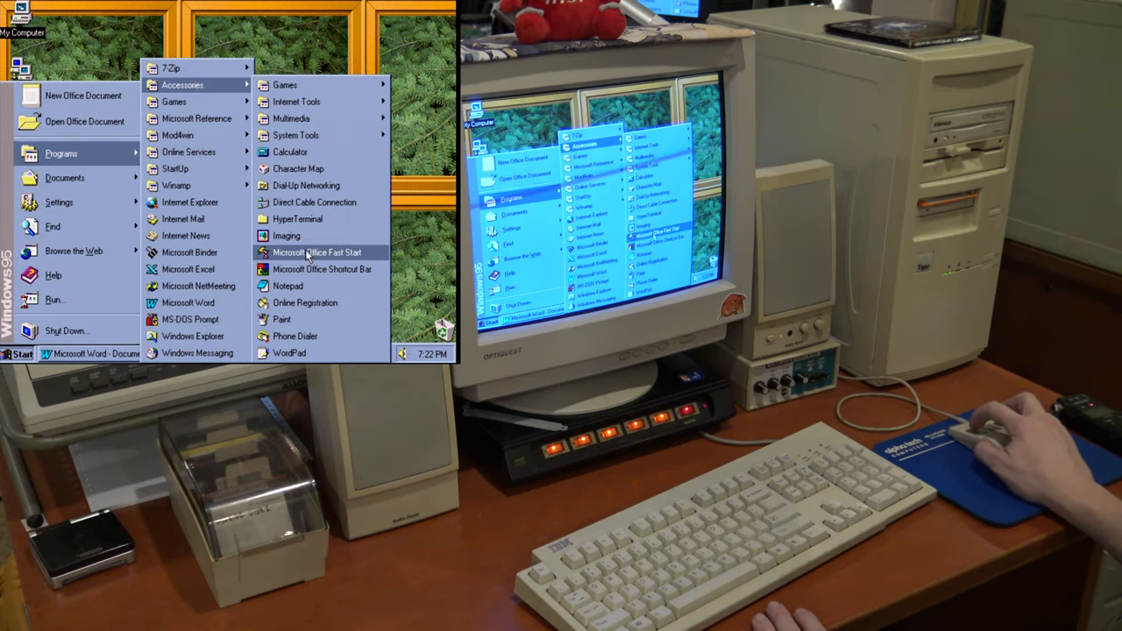
pyautogui.moveTo(291, 119)
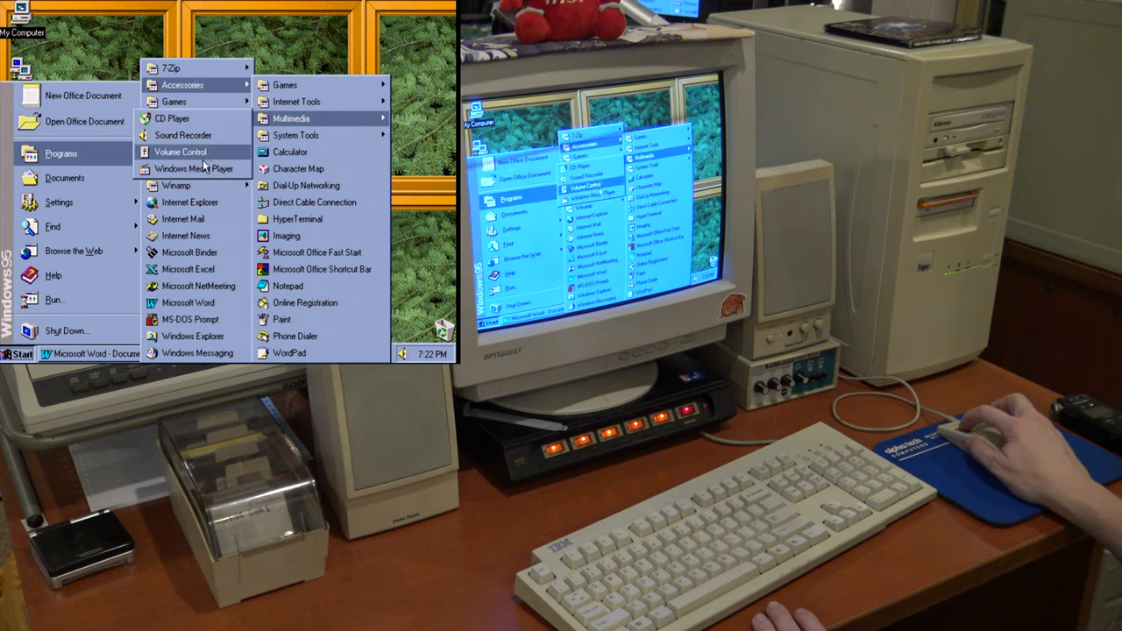
pyautogui.click(201, 157)
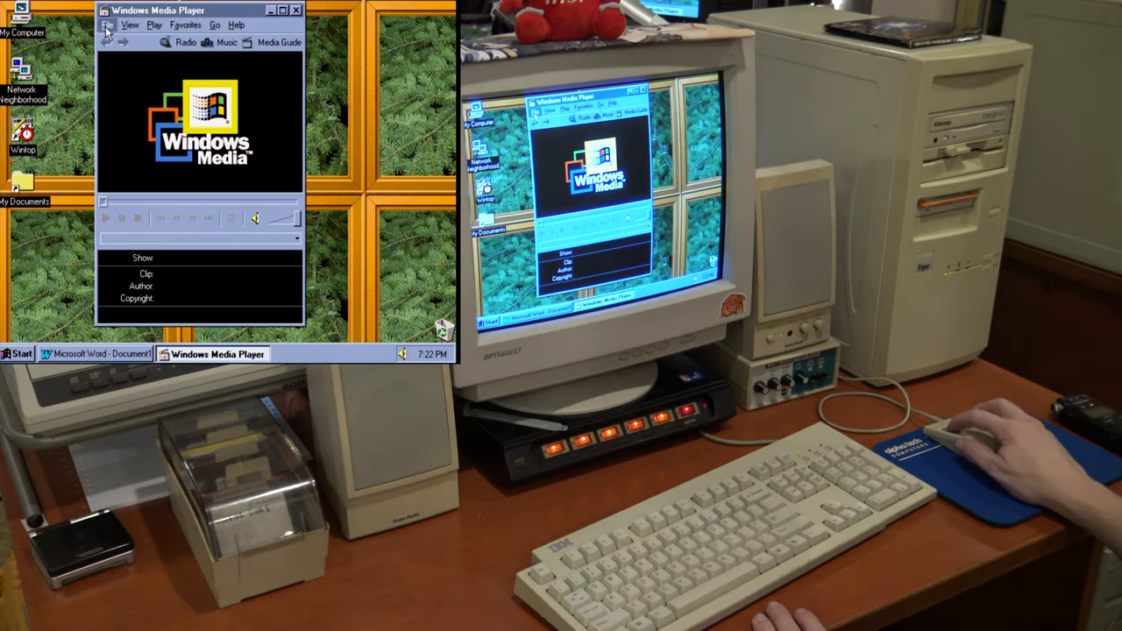
pyautogui.hotkey('ctrl', 'o')
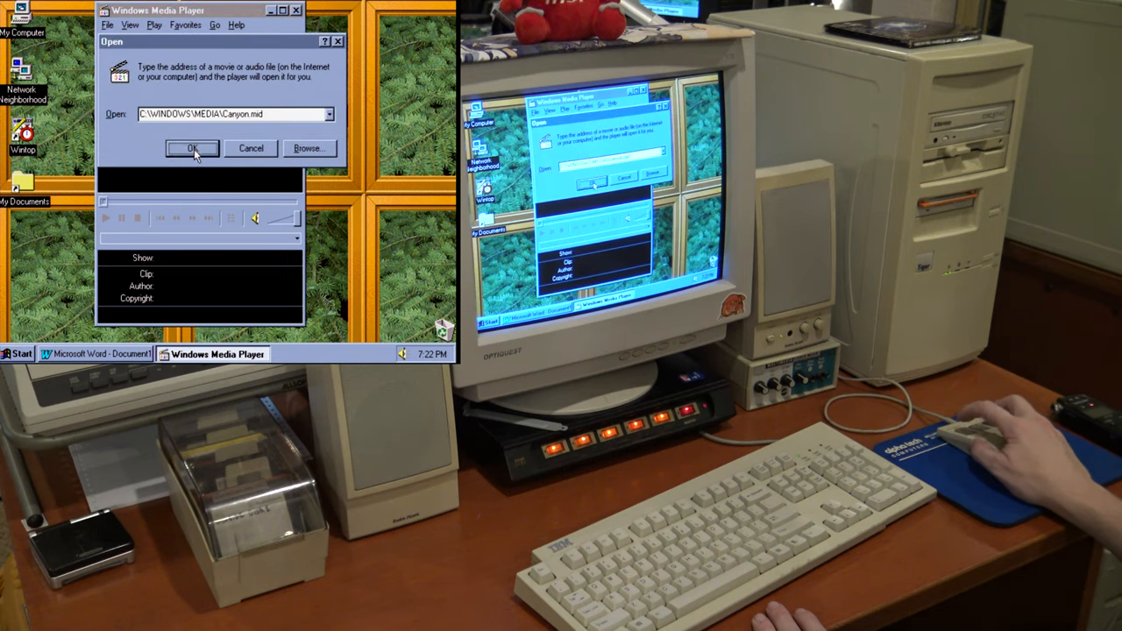
pyautogui.click(193, 155)
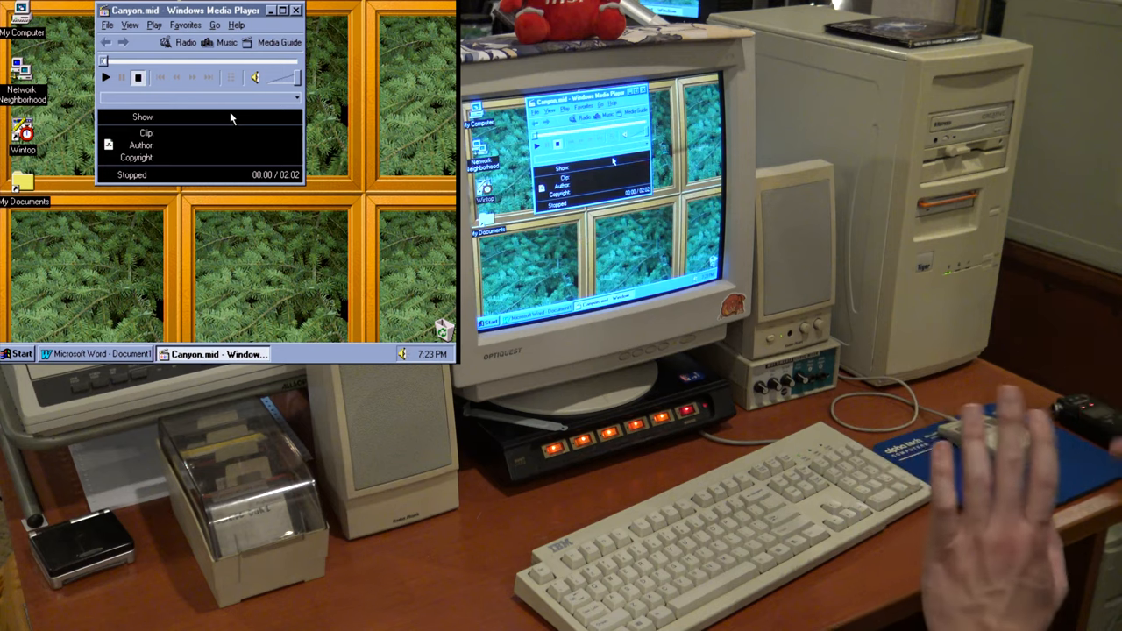
# Step: Reposition the Media Player window, close it, and bring up the Programs menu
pyautogui.moveTo(226, 13)
pyautogui.mouseDown()
pyautogui.moveTo(248, 110)
pyautogui.moveTo(332, 136)
pyautogui.moveTo(203, 29)
pyautogui.moveTo(307, 70)
pyautogui.moveTo(276, 114)
pyautogui.mouseUp()
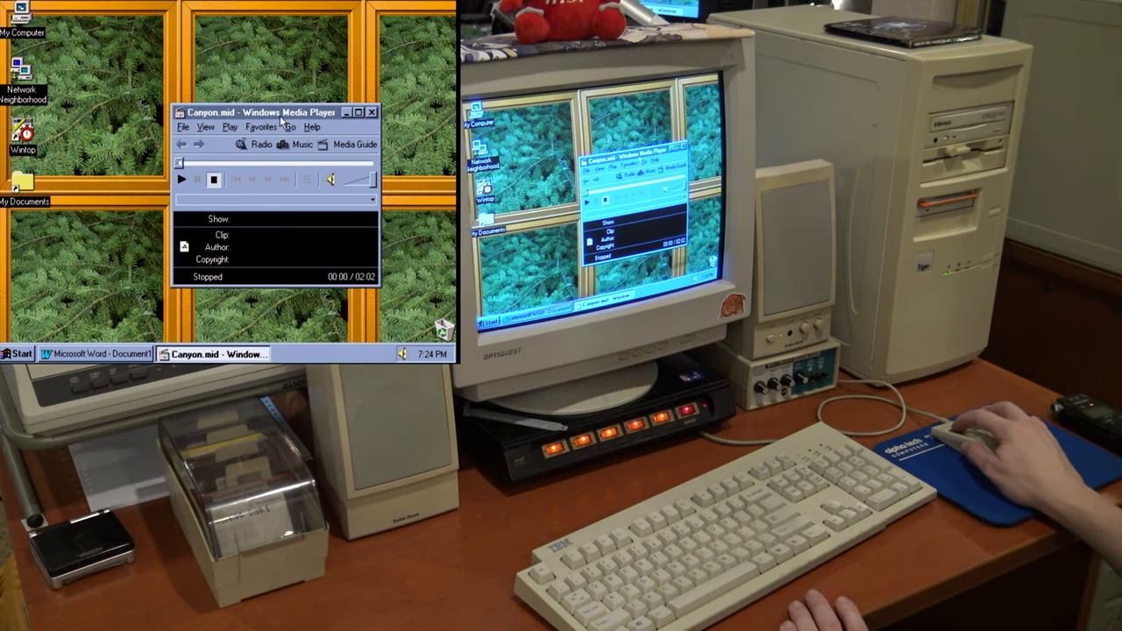
pyautogui.moveTo(280, 116); pyautogui.dragTo(214, 112)
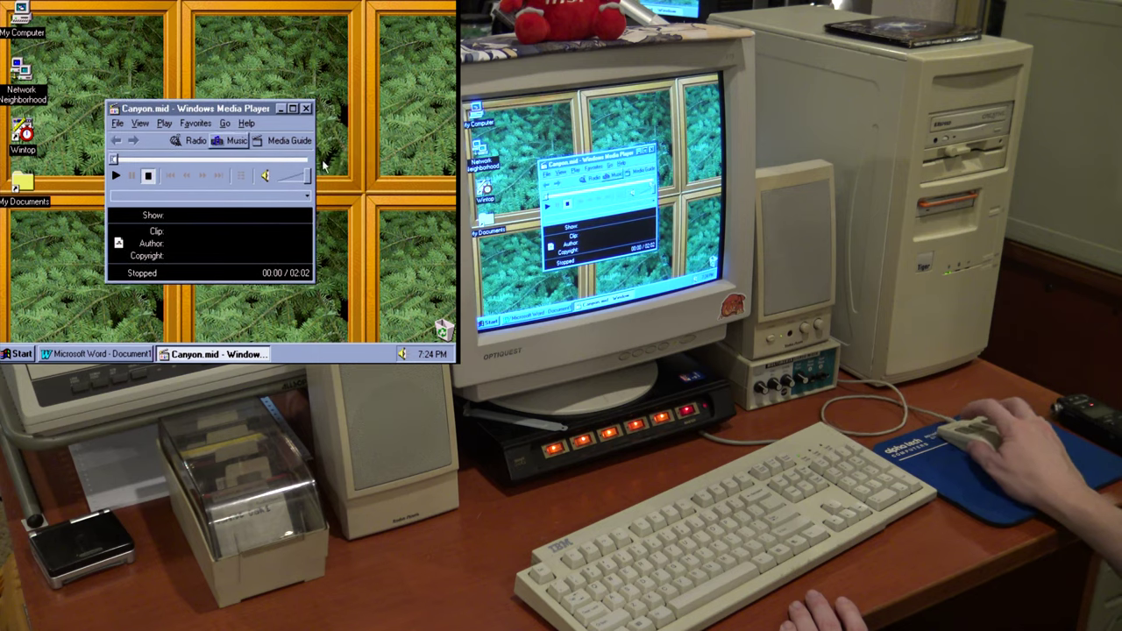
pyautogui.click(307, 109)
pyautogui.click(19, 353)
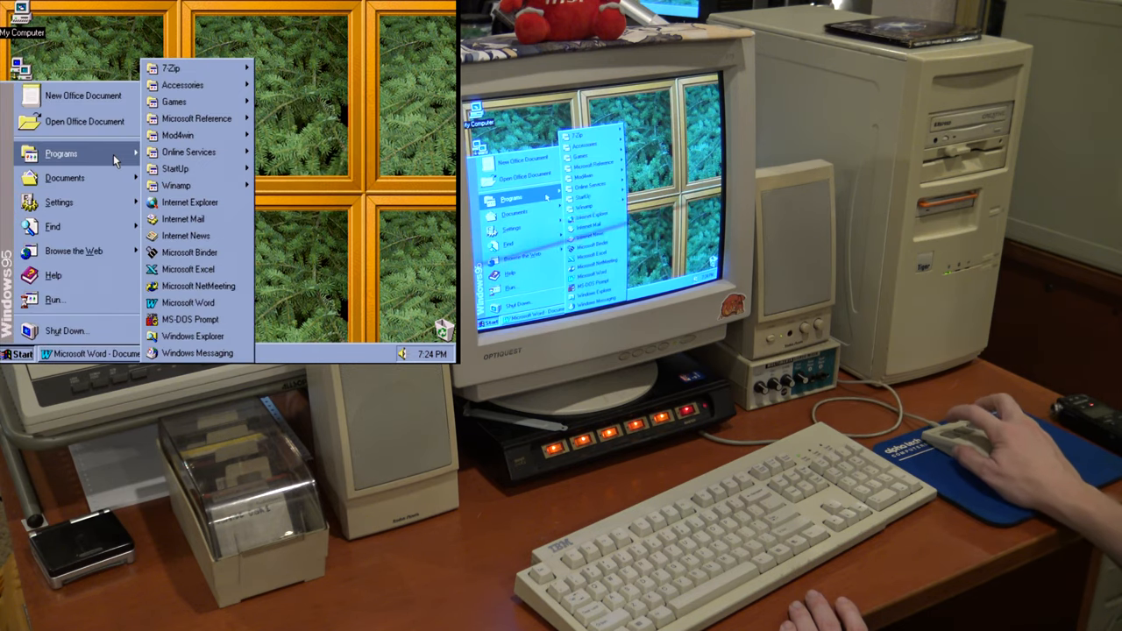
pyautogui.moveTo(182, 85)
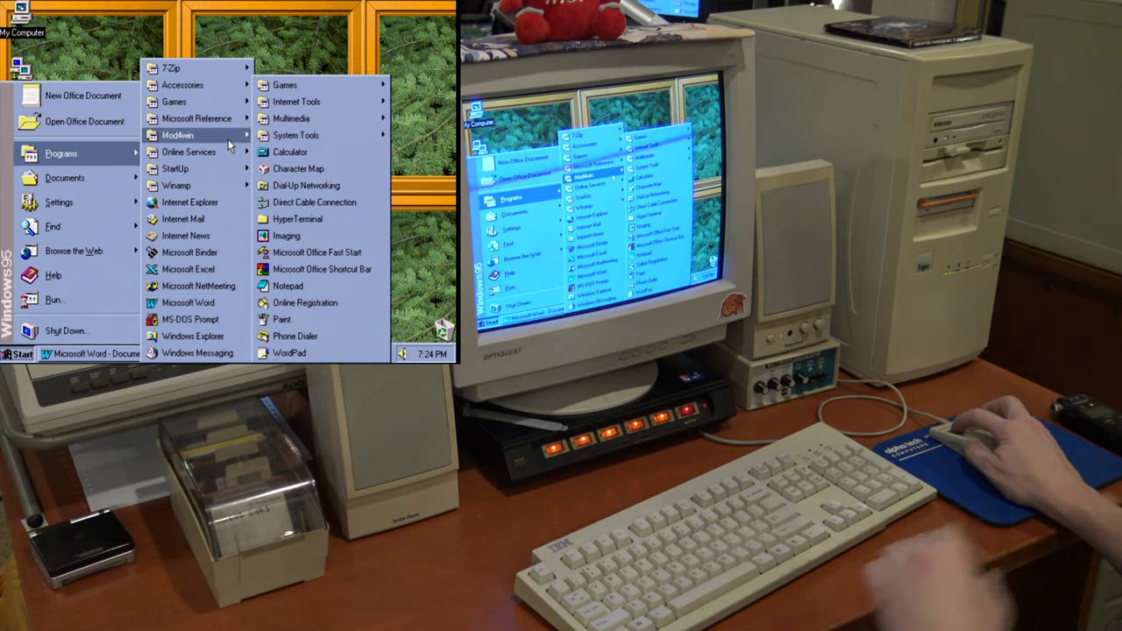
# Step: Launch MOD4WIN playing FINAL_1.MOD and show its playlist of module files
pyautogui.click(326, 103)
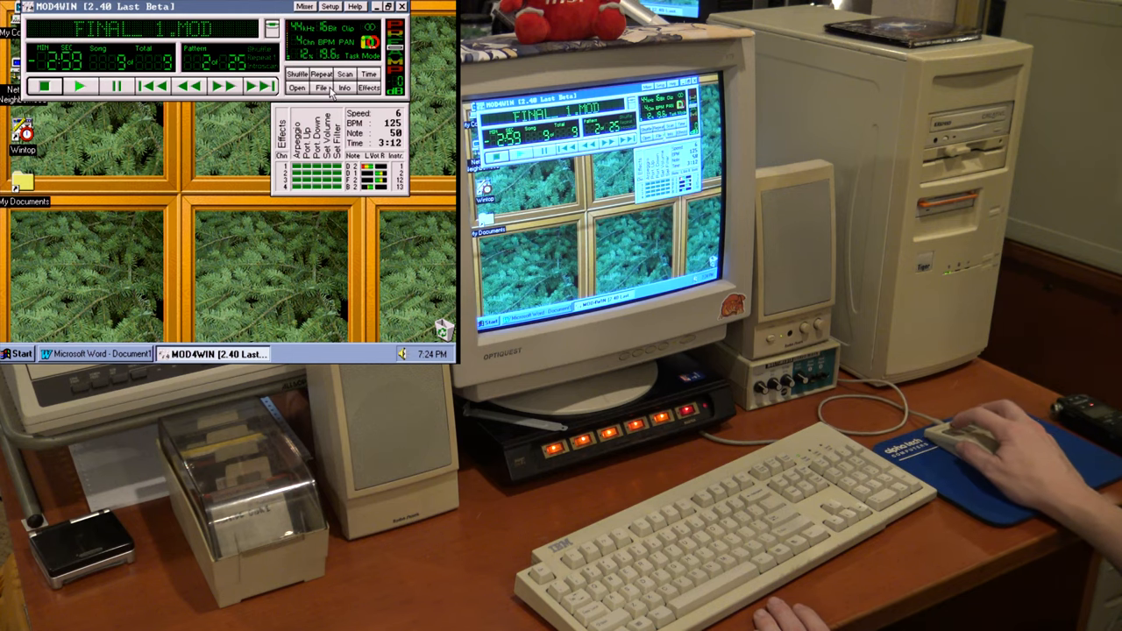
pyautogui.click(193, 37)
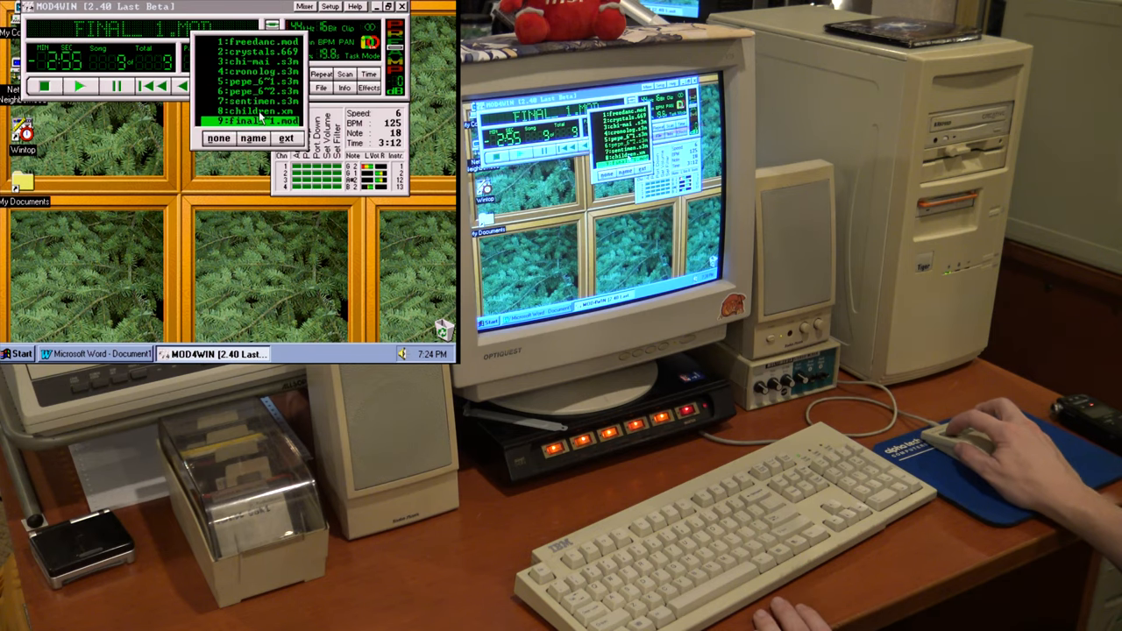
# Step: Play children.xm from the playlist, switch the counter to elapsed time and pause at 0:24
pyautogui.click(262, 120)
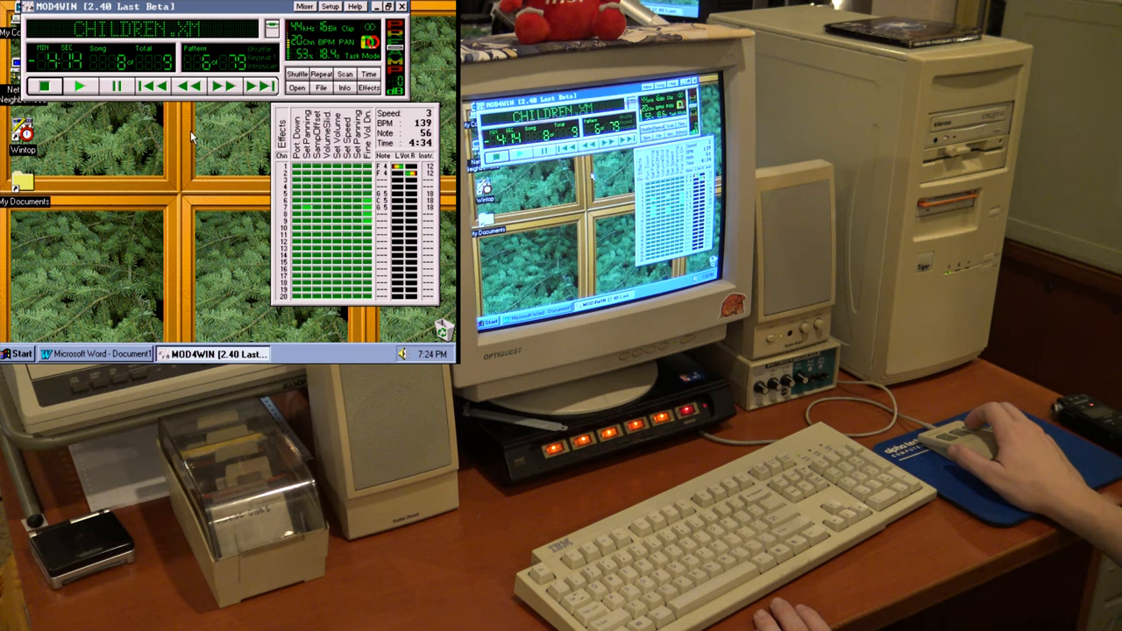
pyautogui.click(368, 75)
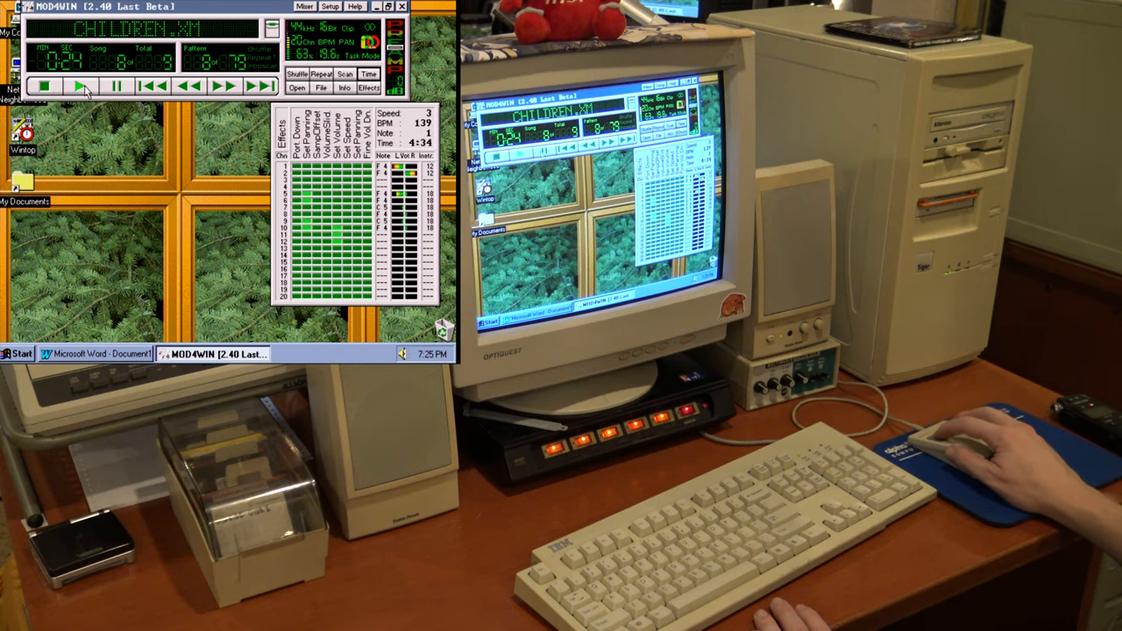
pyautogui.click(117, 85)
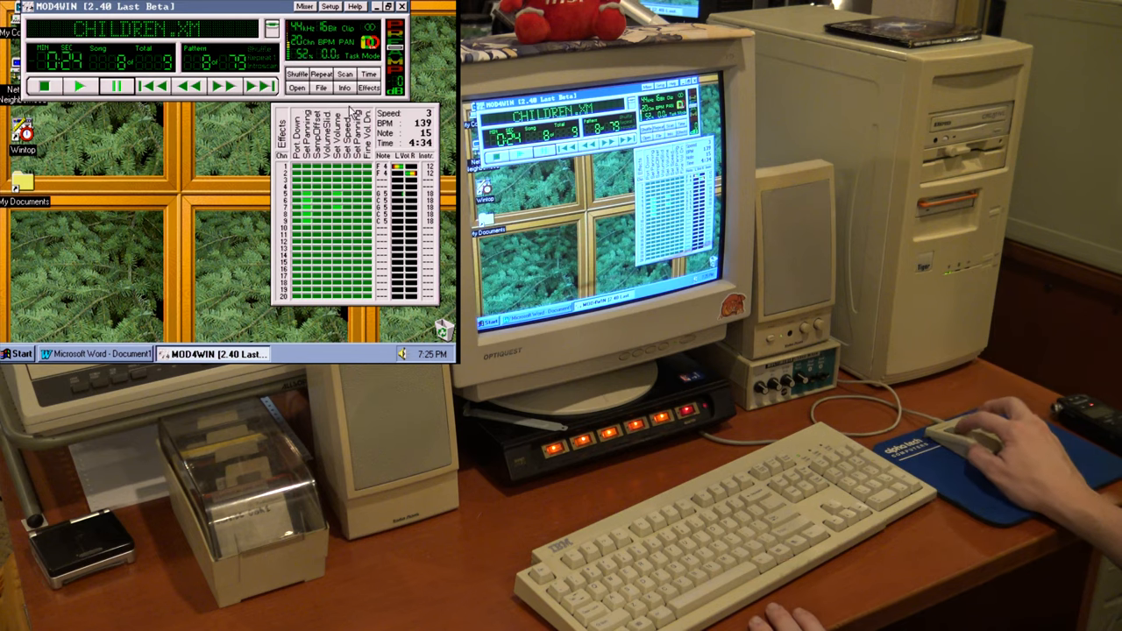
# Step: Nudge the channel panel and player window into place, then close MOD4WIN
pyautogui.moveTo(351, 110); pyautogui.dragTo(319, 110)
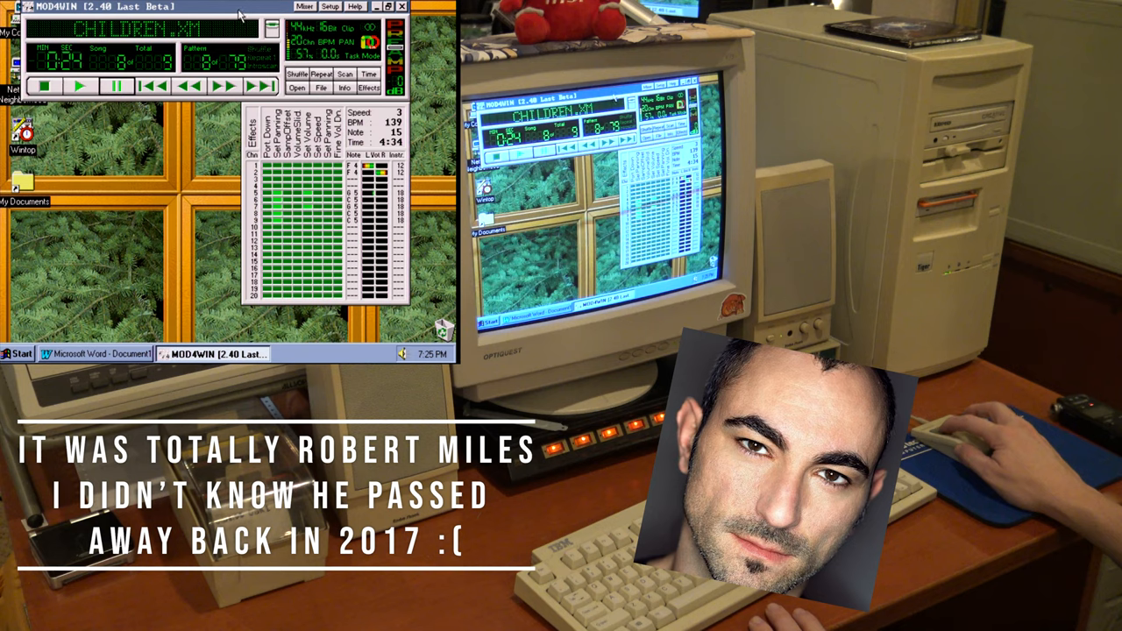
pyautogui.moveTo(241, 16); pyautogui.dragTo(248, 23)
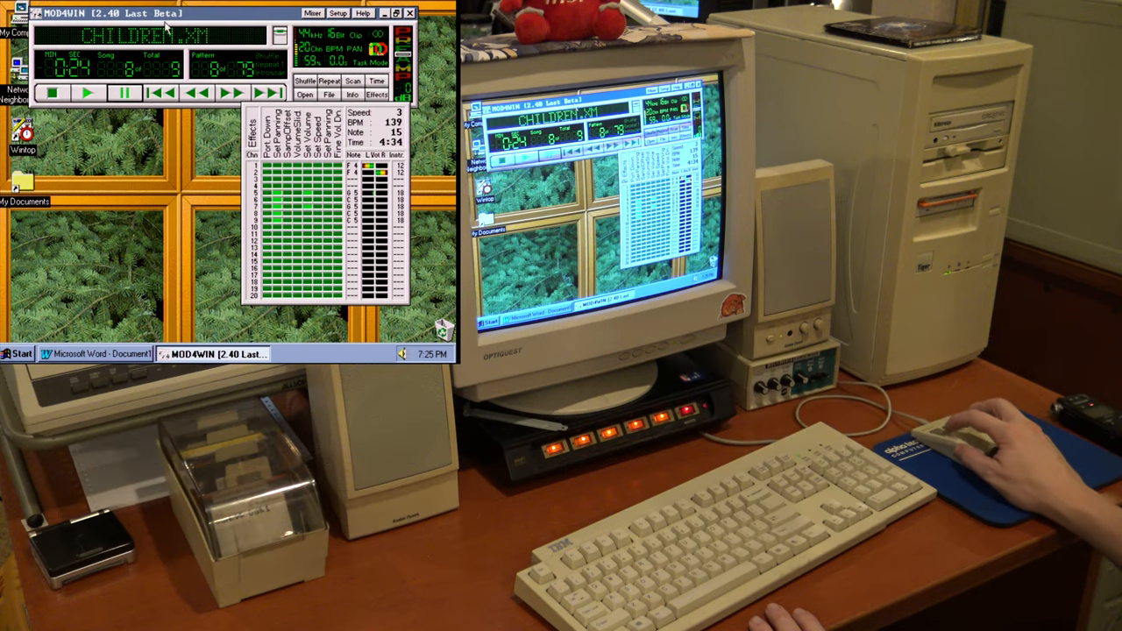
pyautogui.moveTo(190, 17); pyautogui.dragTo(185, 11)
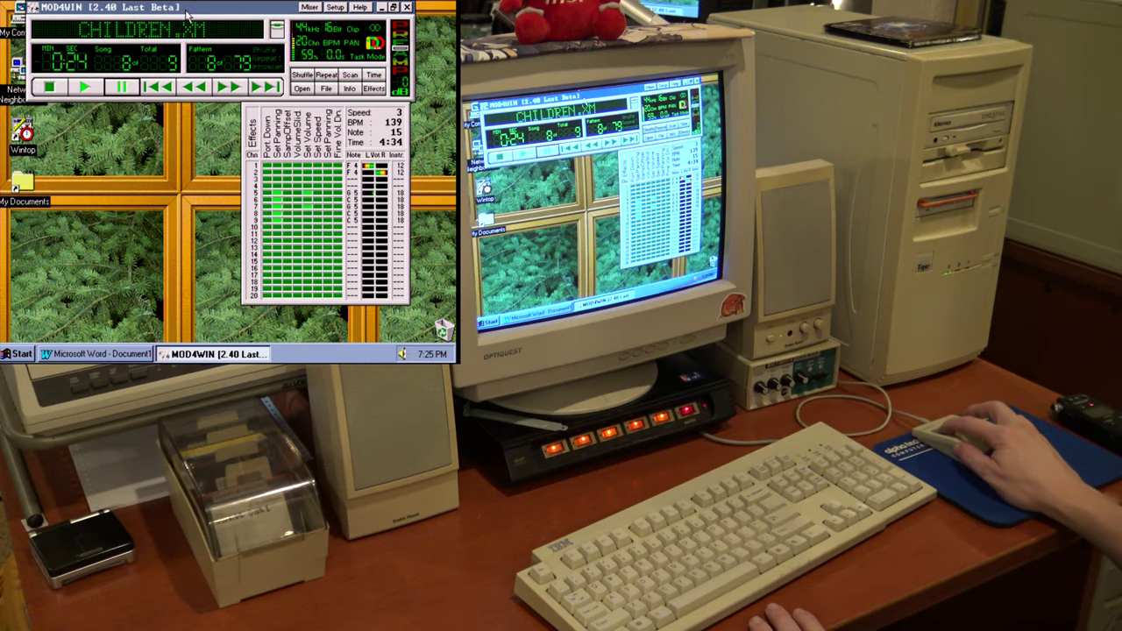
pyautogui.click(408, 7)
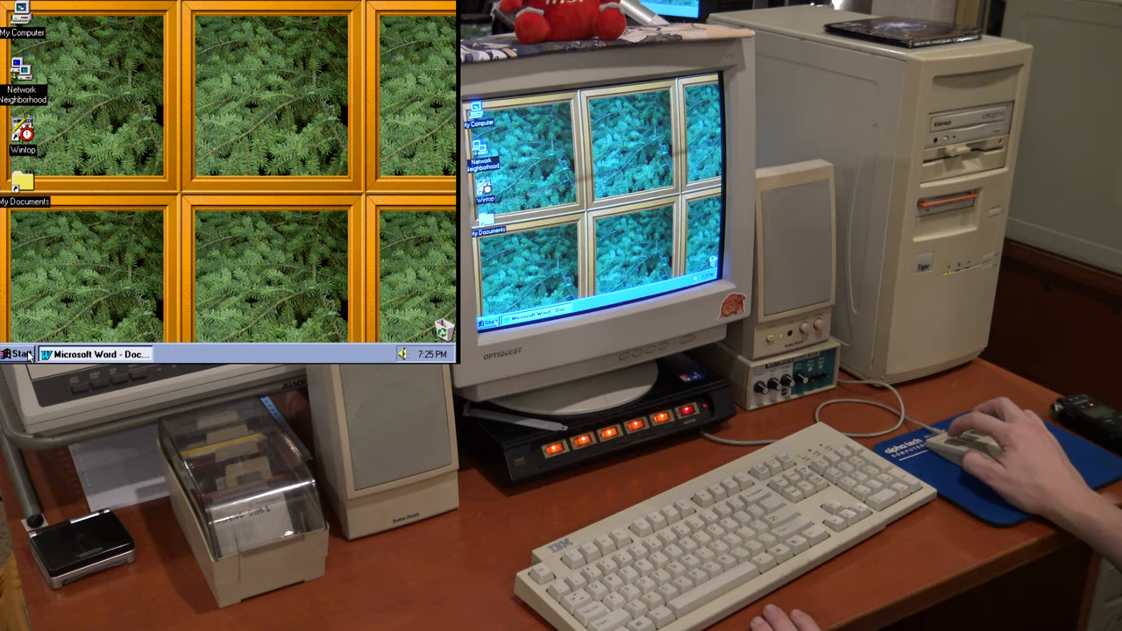
# Step: Restore Word, close it without saving Document1, and choose Start > Shut Down
pyautogui.click(95, 355)
pyautogui.click(448, 6)
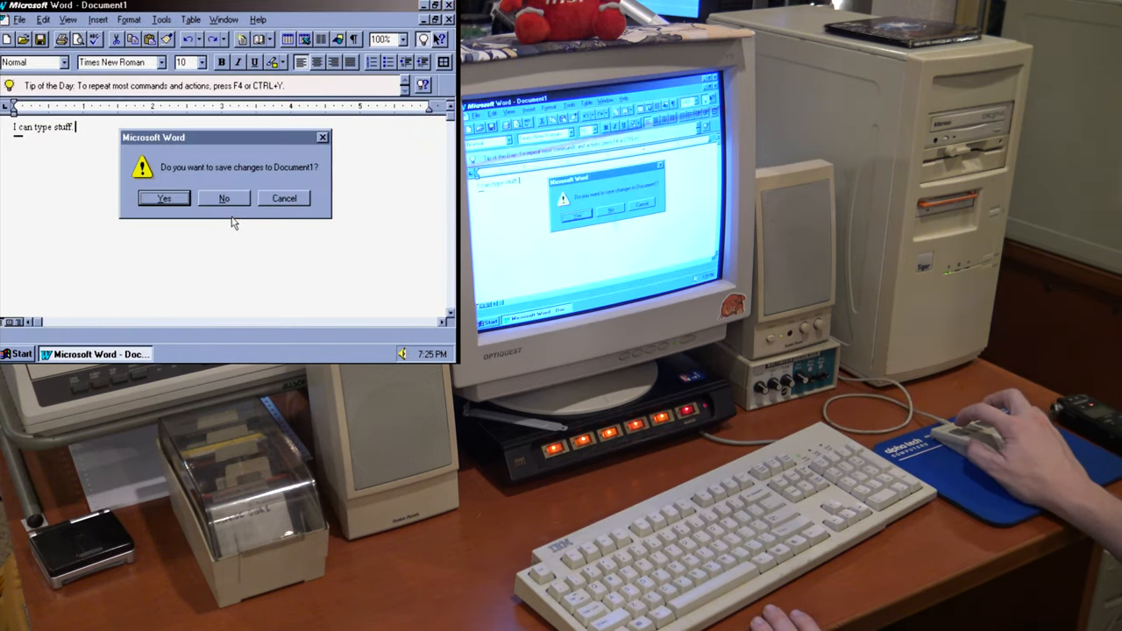
pyautogui.click(224, 198)
pyautogui.click(21, 353)
pyautogui.click(50, 295)
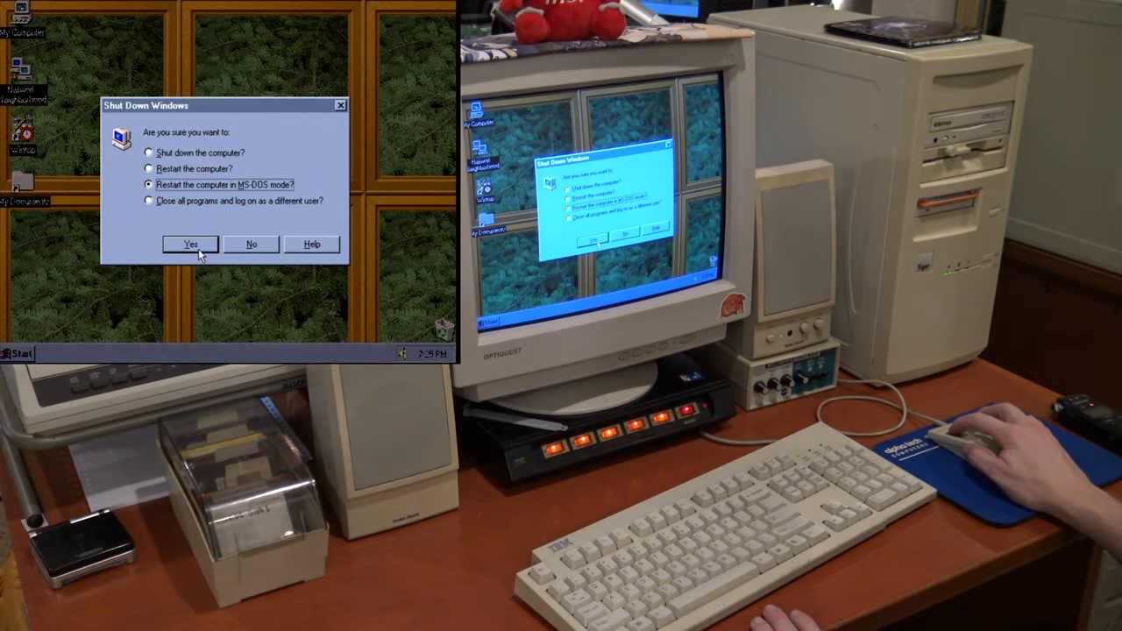
# Step: Confirm restarting the computer in MS-DOS mode
pyautogui.click(198, 249)
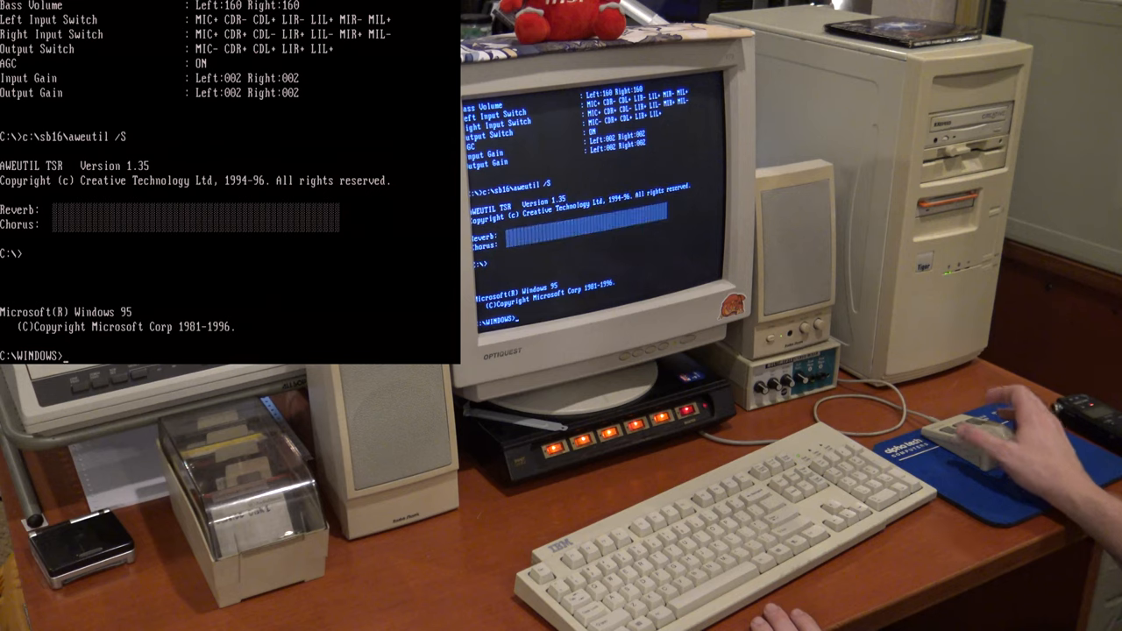
pyautogui.write('mem')
# Step: Run mem to report 640K conventional and 32,768K total memory
pyautogui.press('Return')
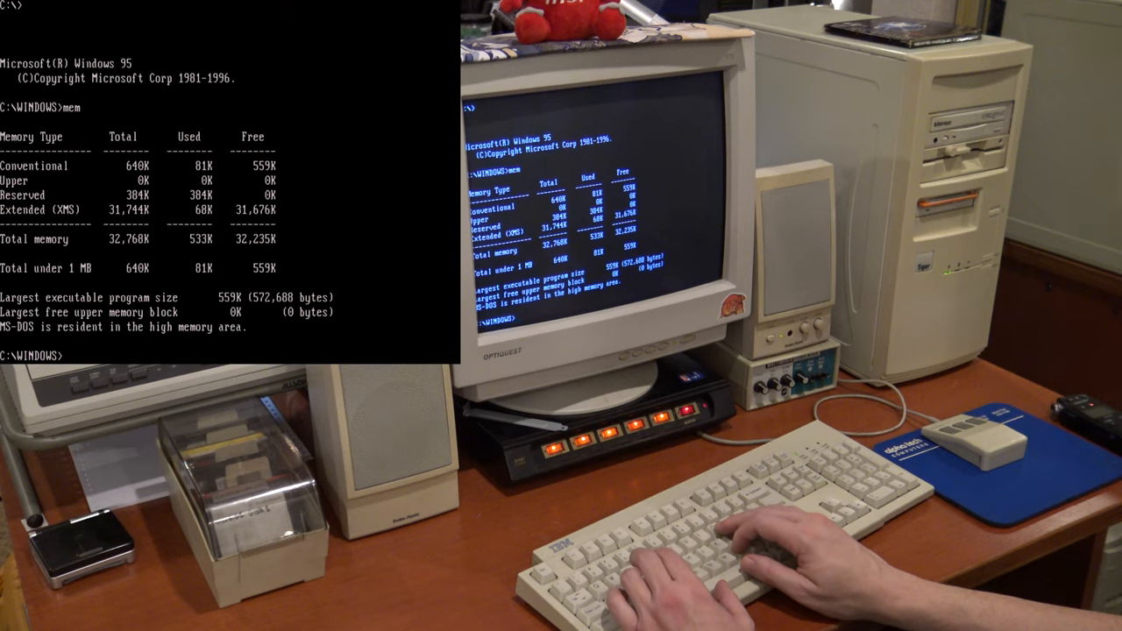
pyautogui.write('cd ..')
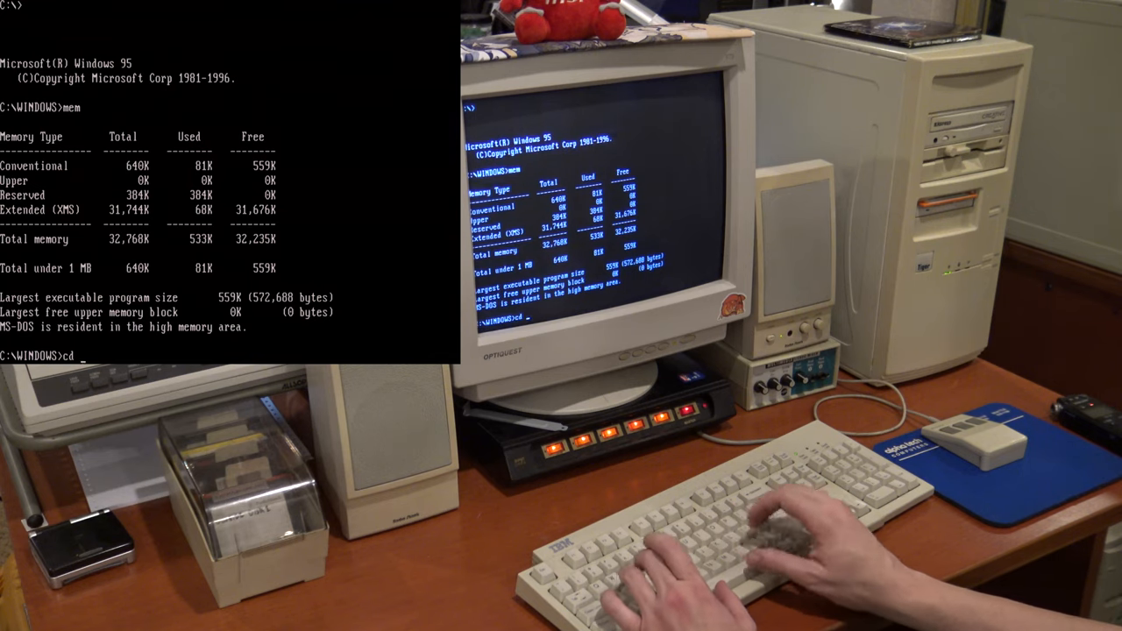
# Step: Change directory to \GAMES\DESCENT and run descent to launch the game
pyautogui.press('Return')
pyautogui.write('cd games')
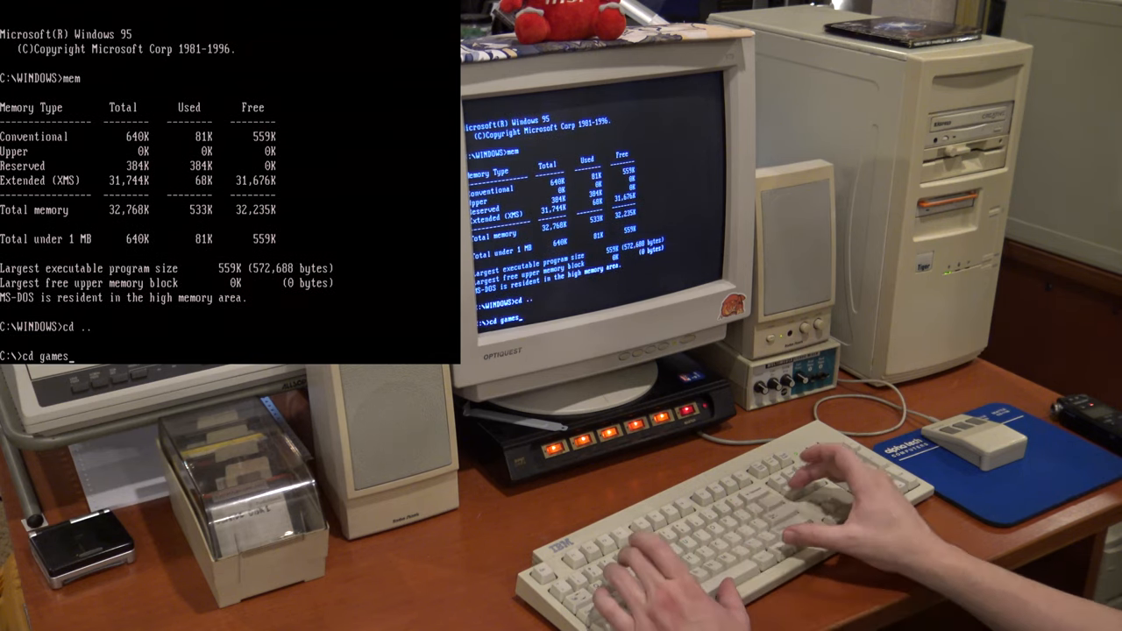
pyautogui.write('\\descent')
pyautogui.press('Return')
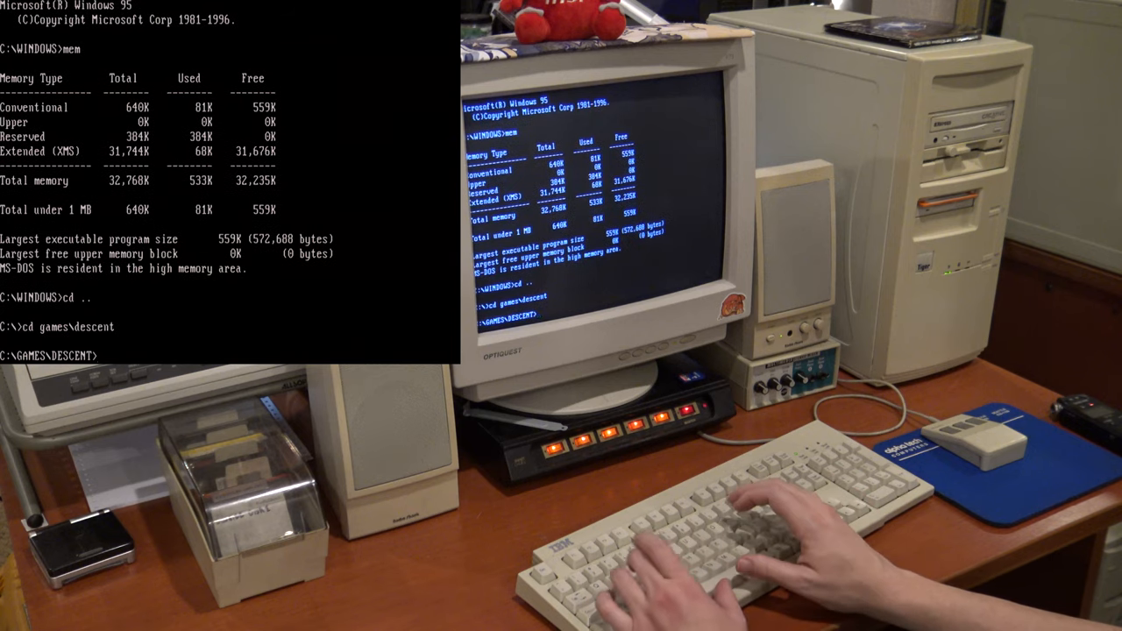
pyautogui.write('descent')
pyautogui.press('Return')
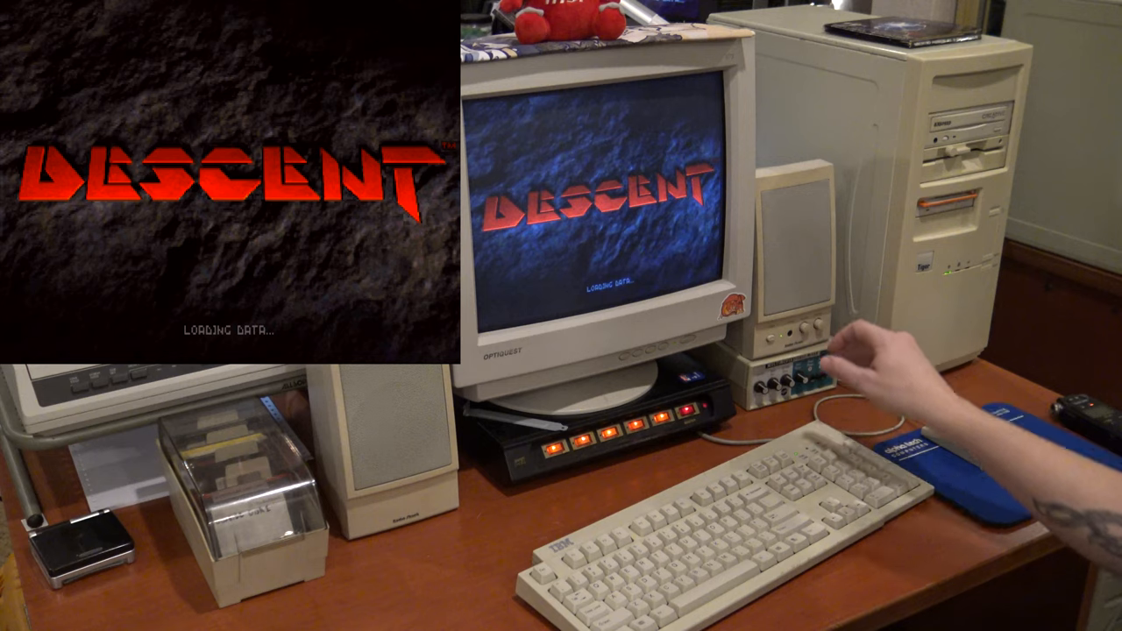
# Step: Confirm the pilot, start a New Game on level 2 at Hotshot difficulty
pyautogui.press('Return')
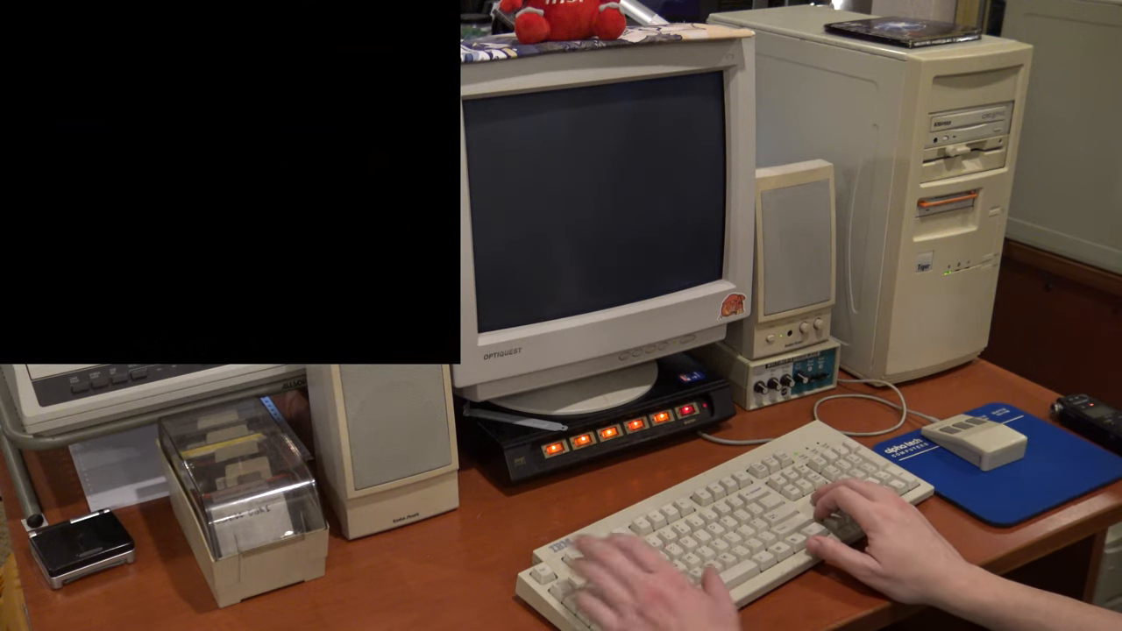
pyautogui.press('Down')
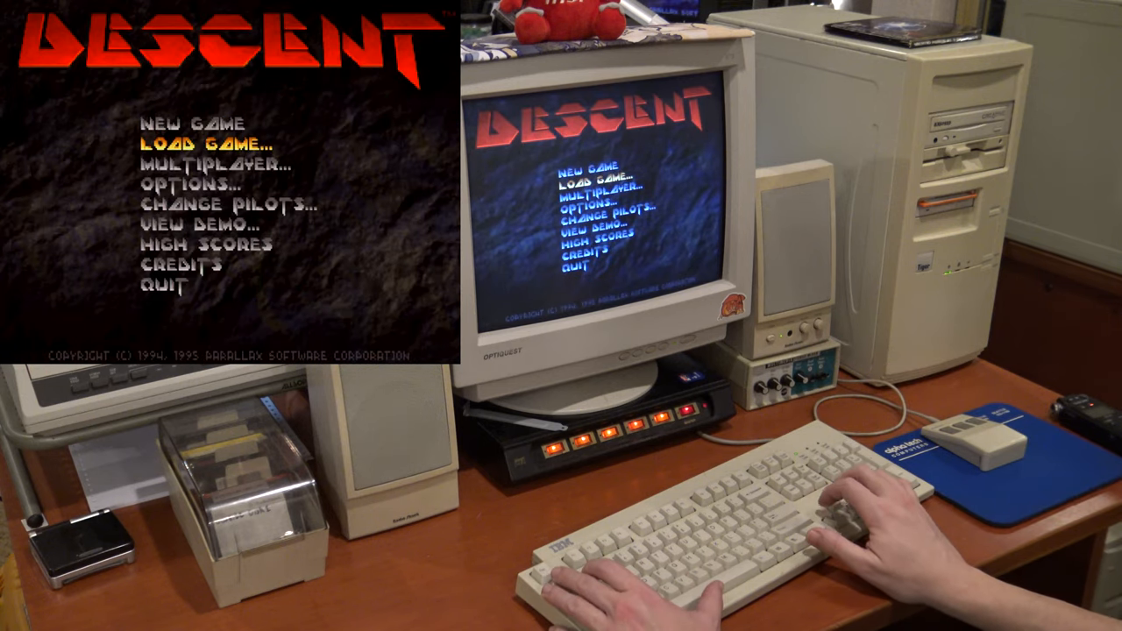
pyautogui.press('Up')
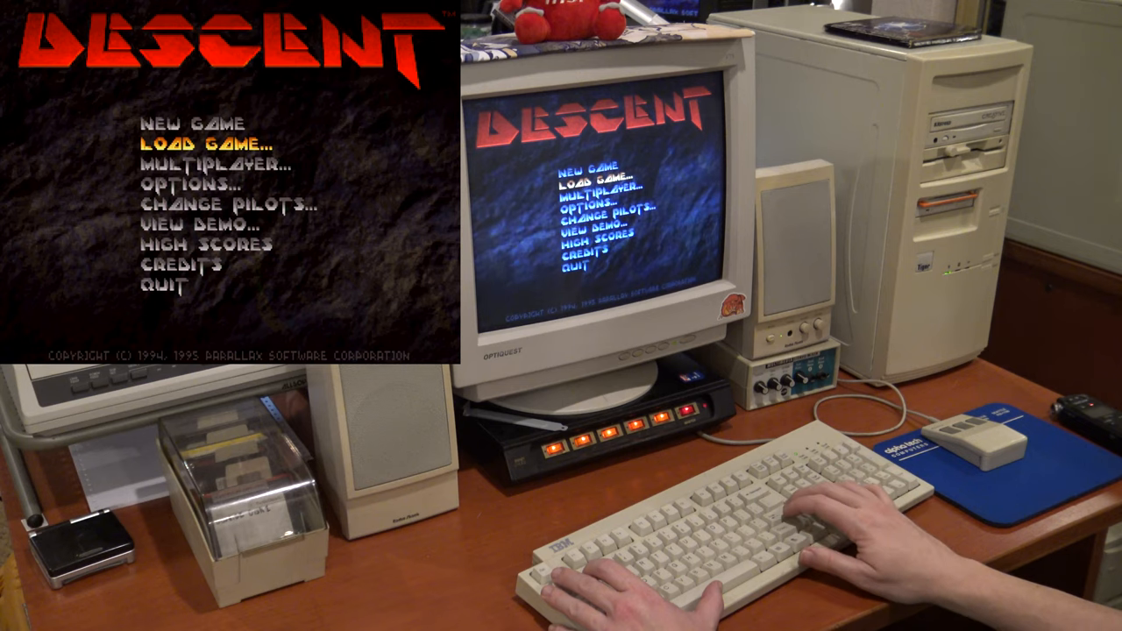
pyautogui.press('Return')
pyautogui.press('Return')
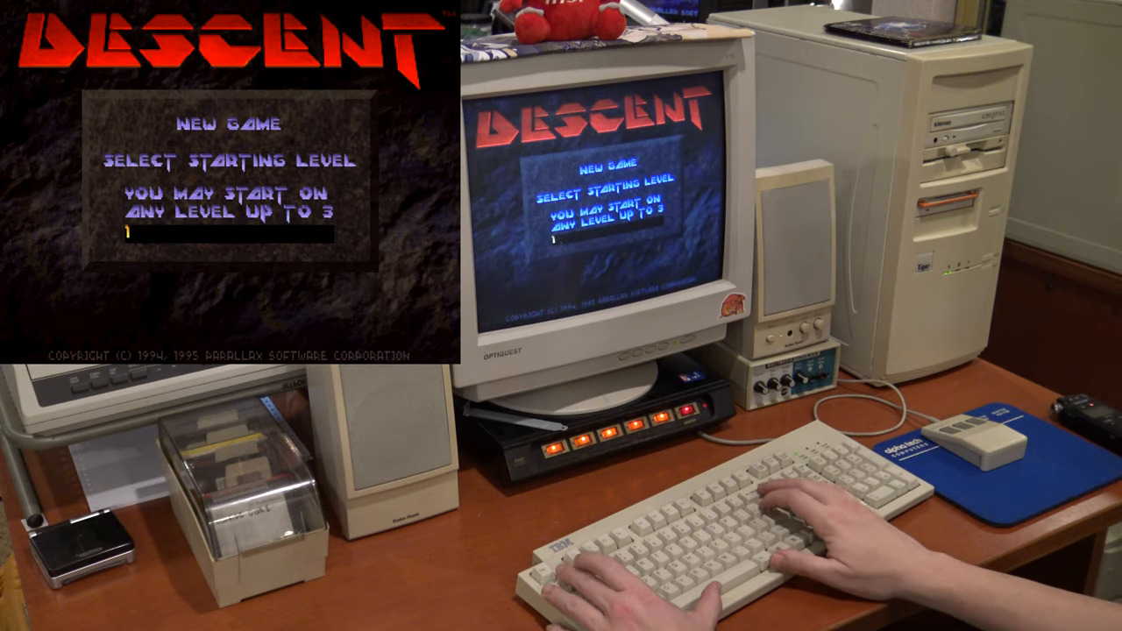
pyautogui.write('2')
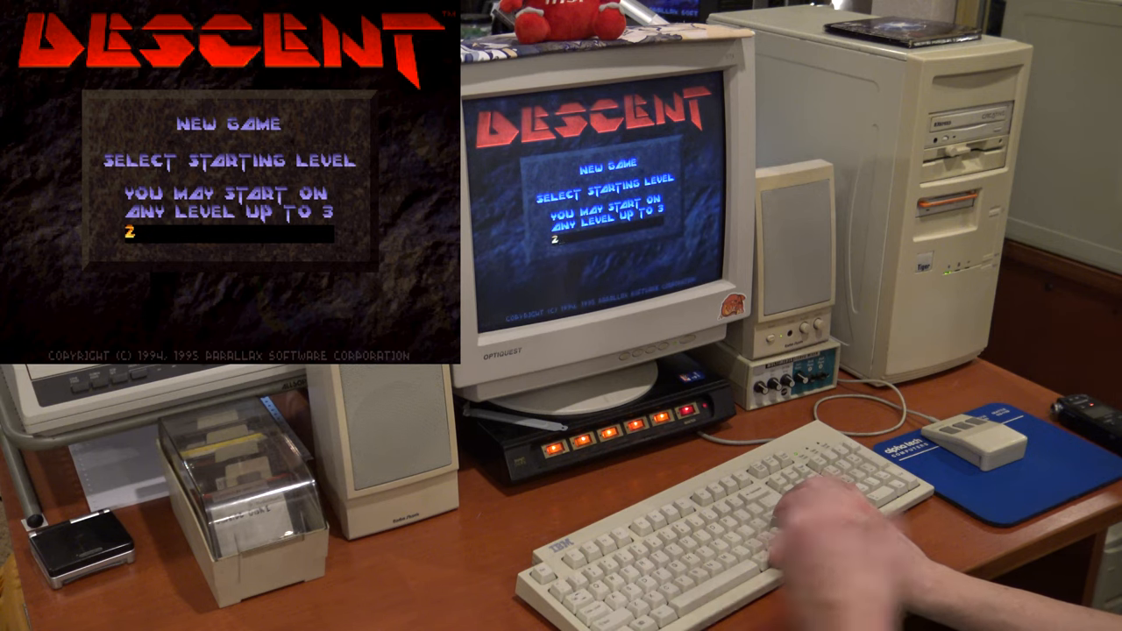
pyautogui.press('Return')
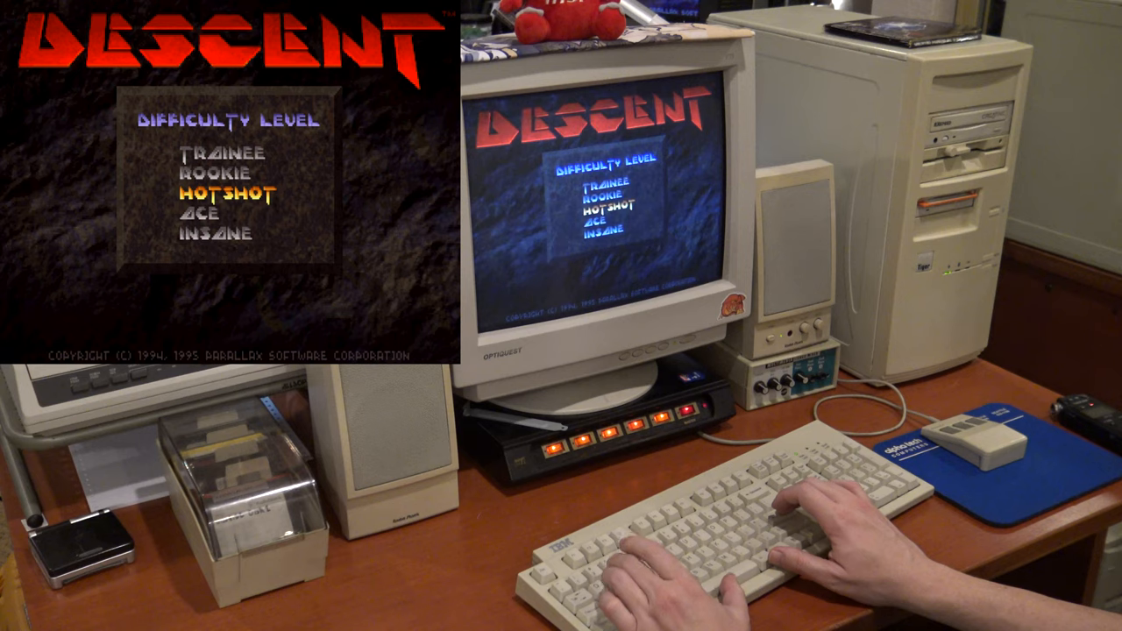
pyautogui.press('Return')
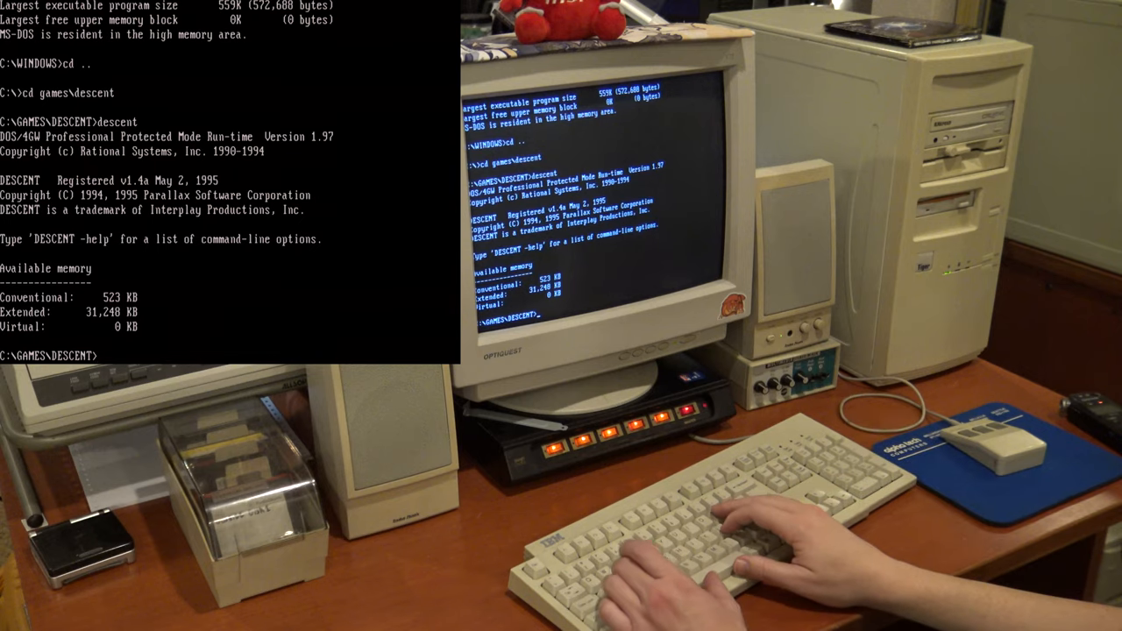
pyautogui.write('setup')
# Step: Run setup at the C:\GAMES\DESCENT prompt, rebooting to the BIOS screen
pyautogui.press('Return')
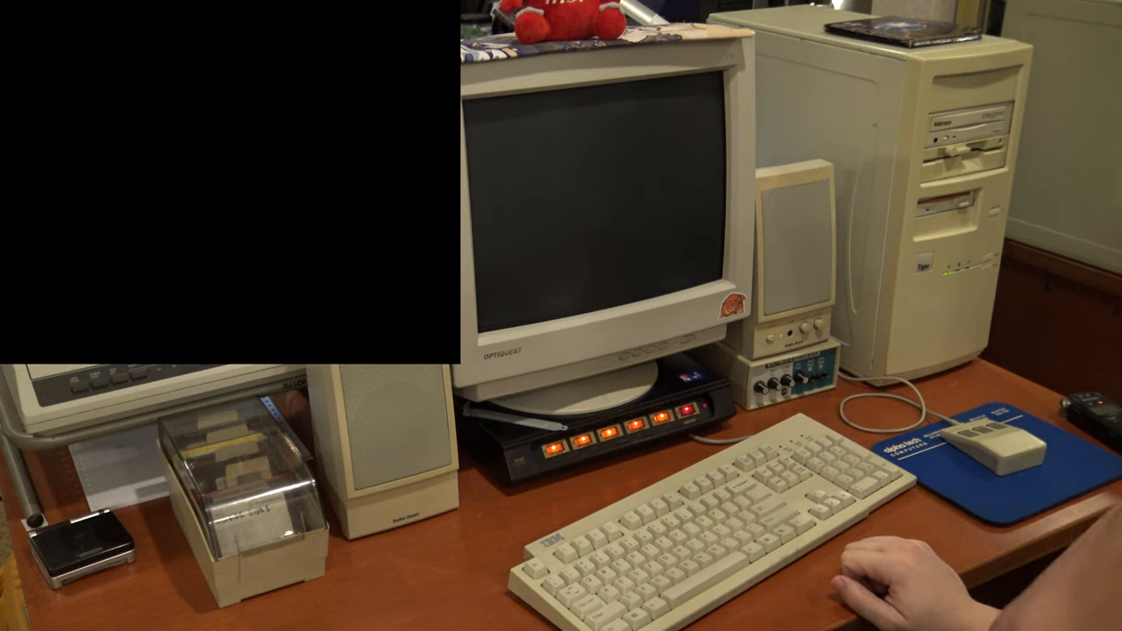
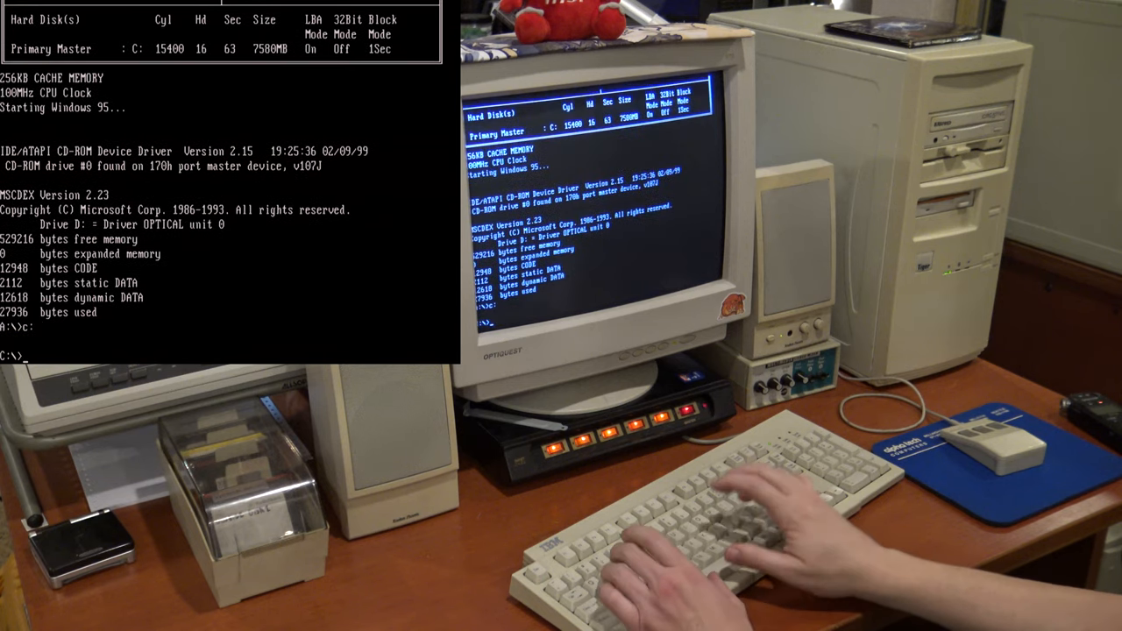
pyautogui.write('c:')
# Step: Switch to C:, enter the dosbench folder and launch the DOS Benchmark Pack menu
pyautogui.press('Return')
pyautogui.write('cd dosbench')
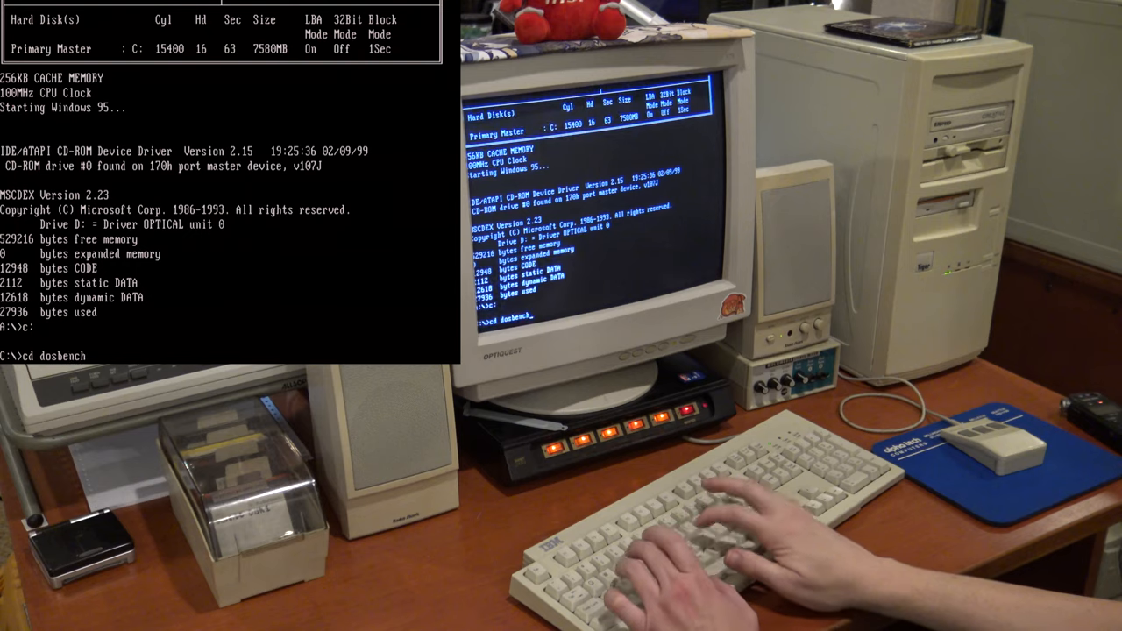
pyautogui.press('Return')
pyautogui.write('dosbench')
pyautogui.press('Return')
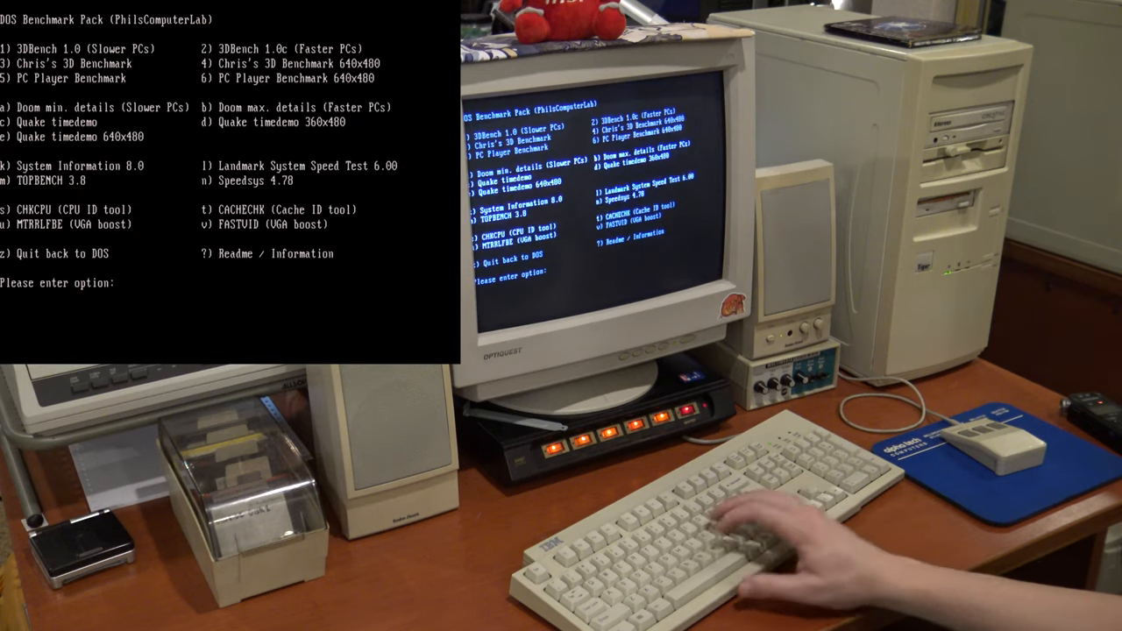
pyautogui.write('a')
# Step: Start the Speedsys 4.78 benchmark and let the CPU and memory tests run
pyautogui.press('Return')
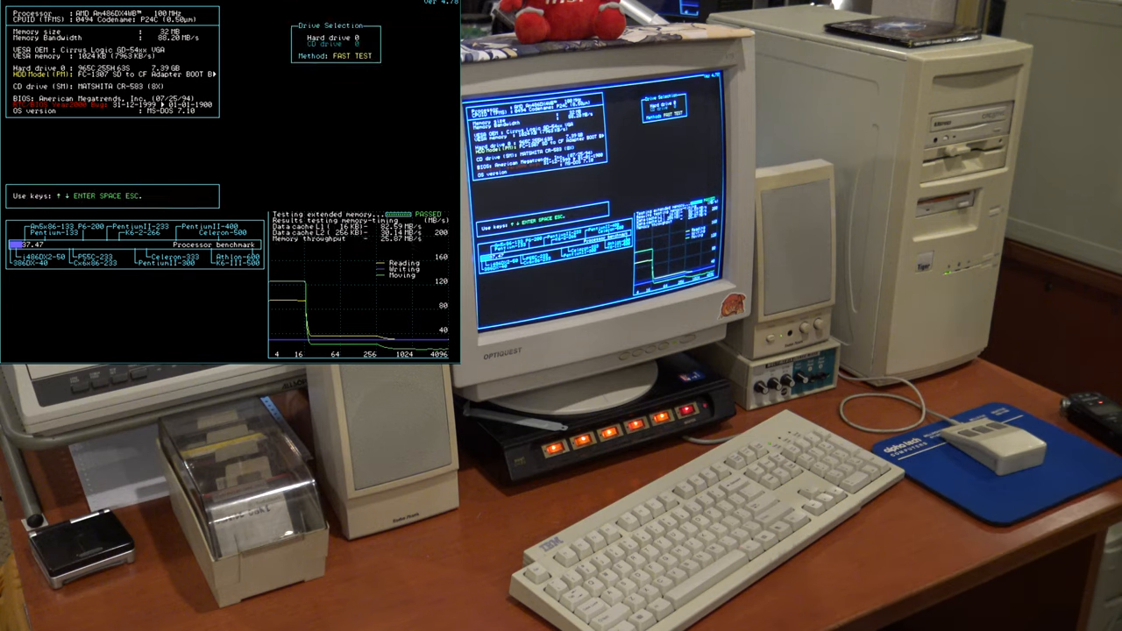
# Step: Run the fast speed test on Hard drive 0 from the Drive Selection prompt
pyautogui.press('Return')
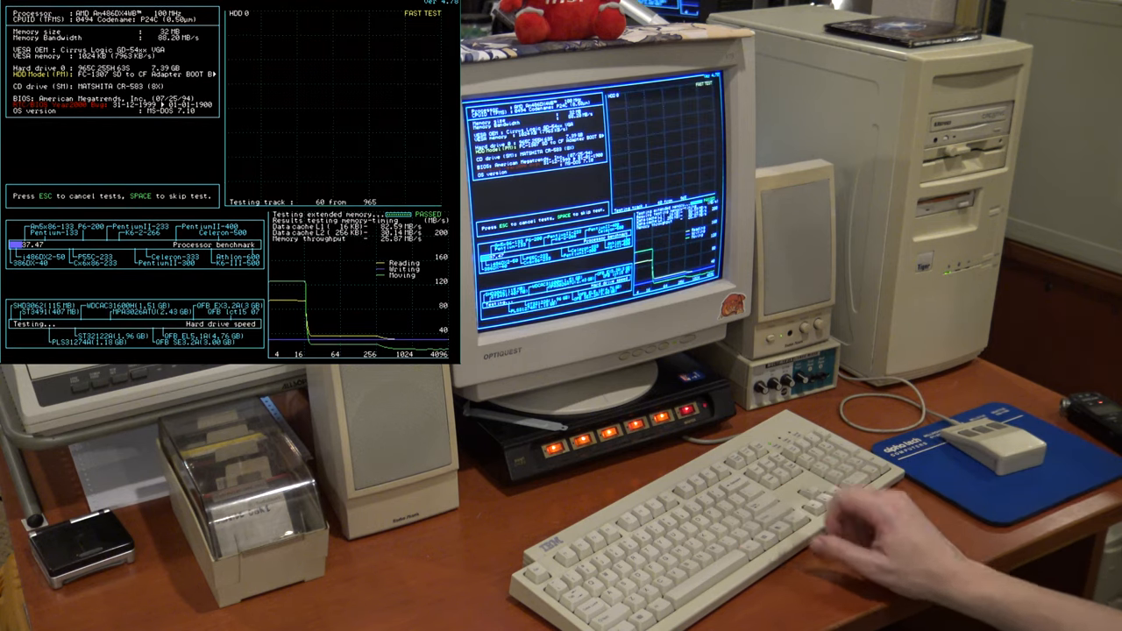